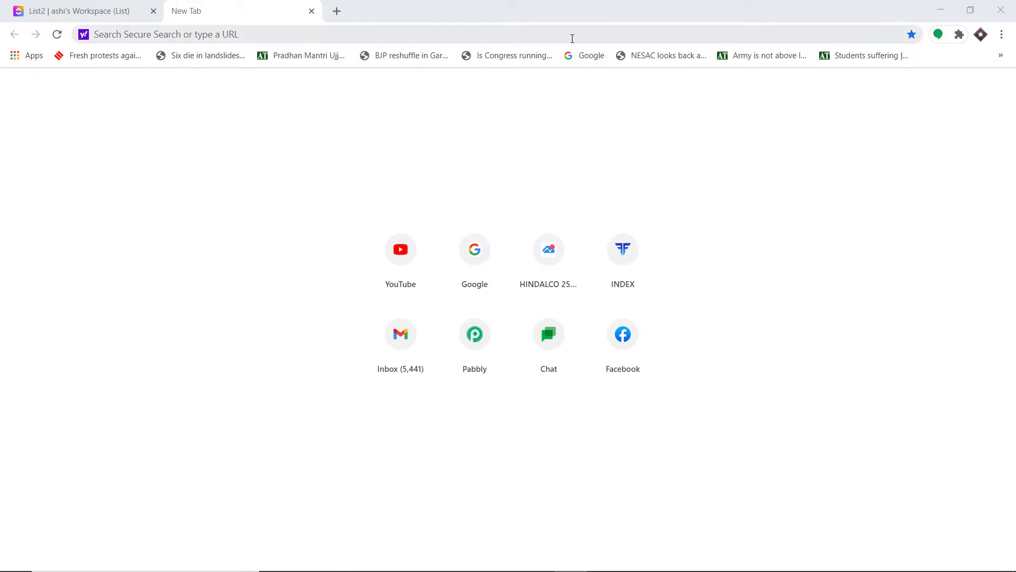
# - Open pabbly.com and go to the product page for Connect
pyautogui.write('pabbly.com')
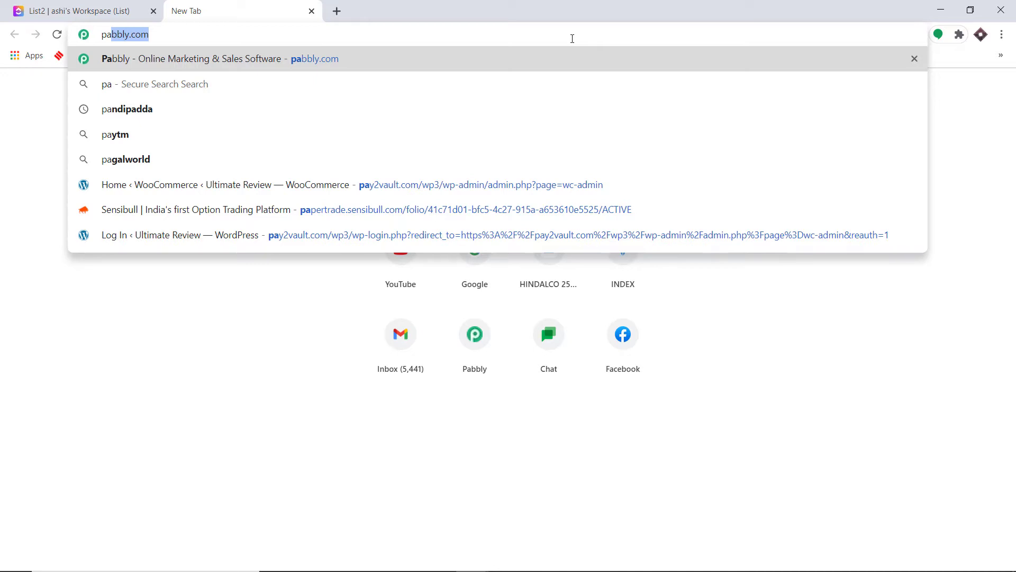
pyautogui.press('Return')
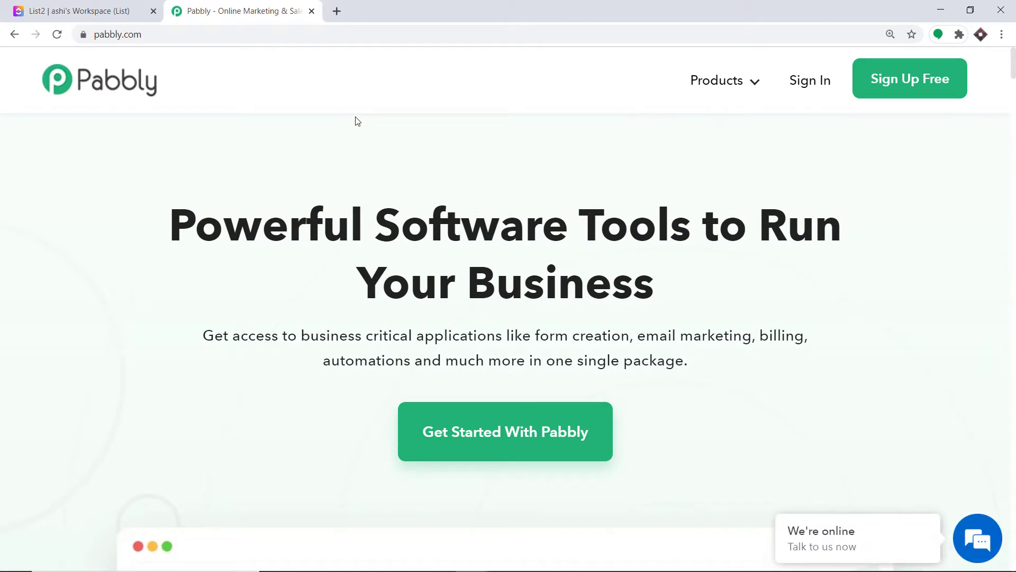
pyautogui.moveTo(740, 74)
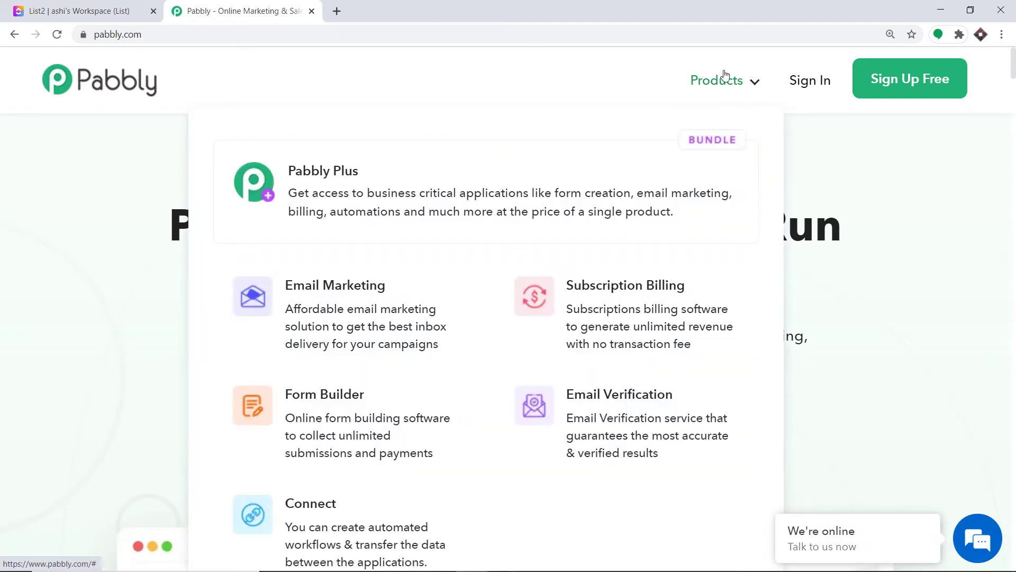
pyautogui.click(379, 524)
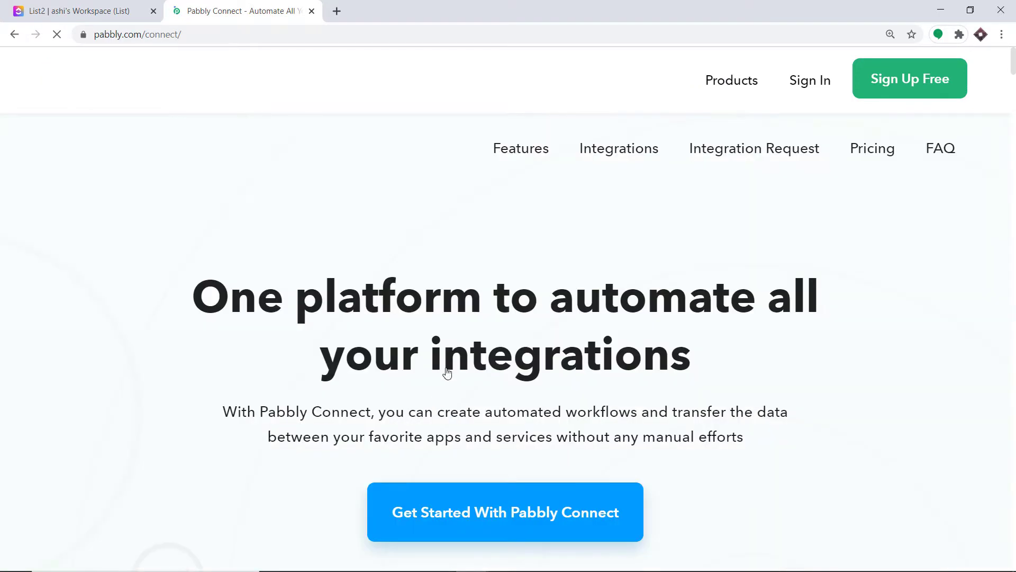
# - Sign in to the Pabbly account and access the Connect application
pyautogui.click(828, 81)
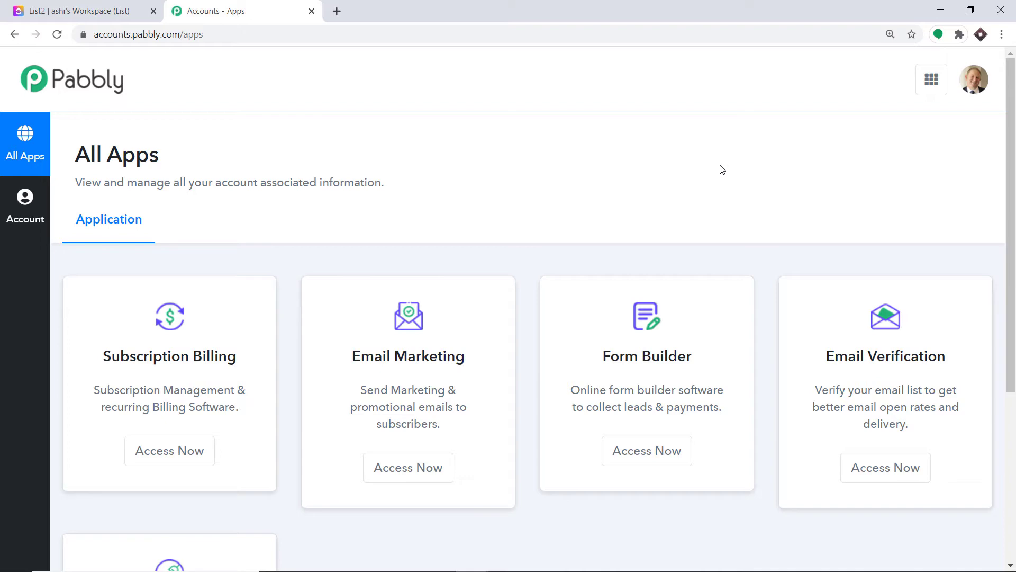
pyautogui.scroll(-5, 722, 169)
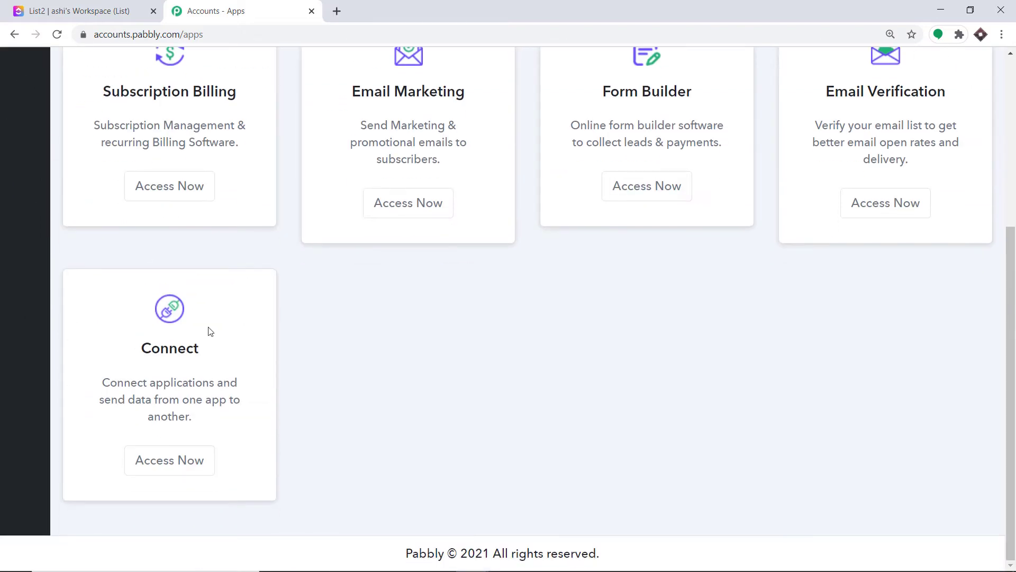
pyautogui.click(180, 475)
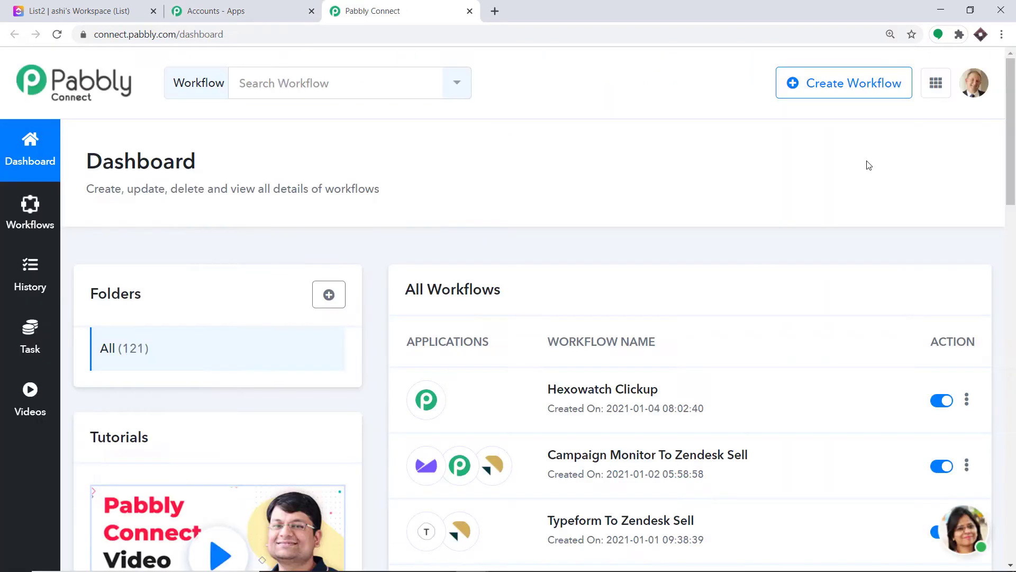
# - Create a new workflow named "ClickUp To Gmail"
pyautogui.click(852, 98)
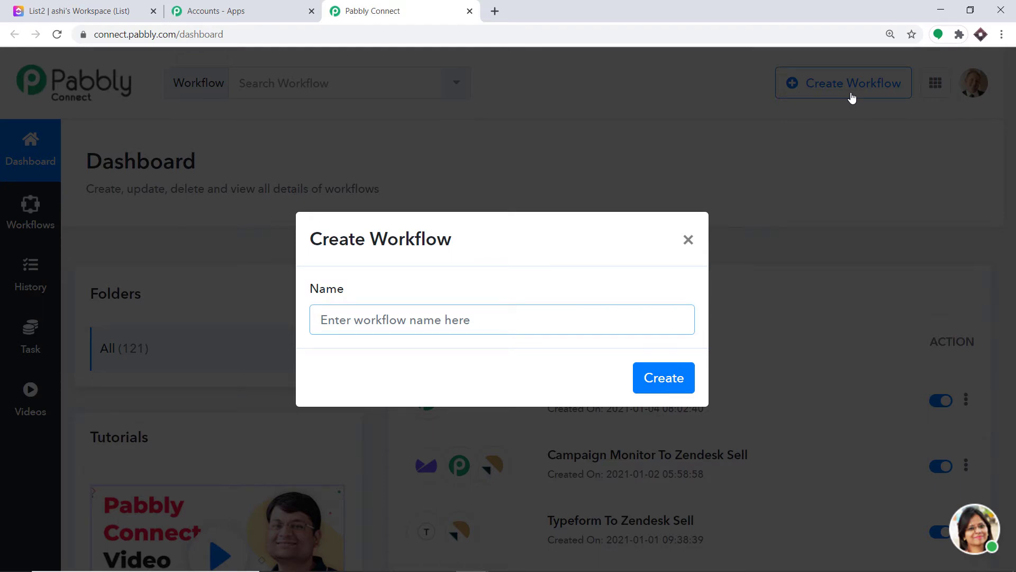
pyautogui.write('Clich')
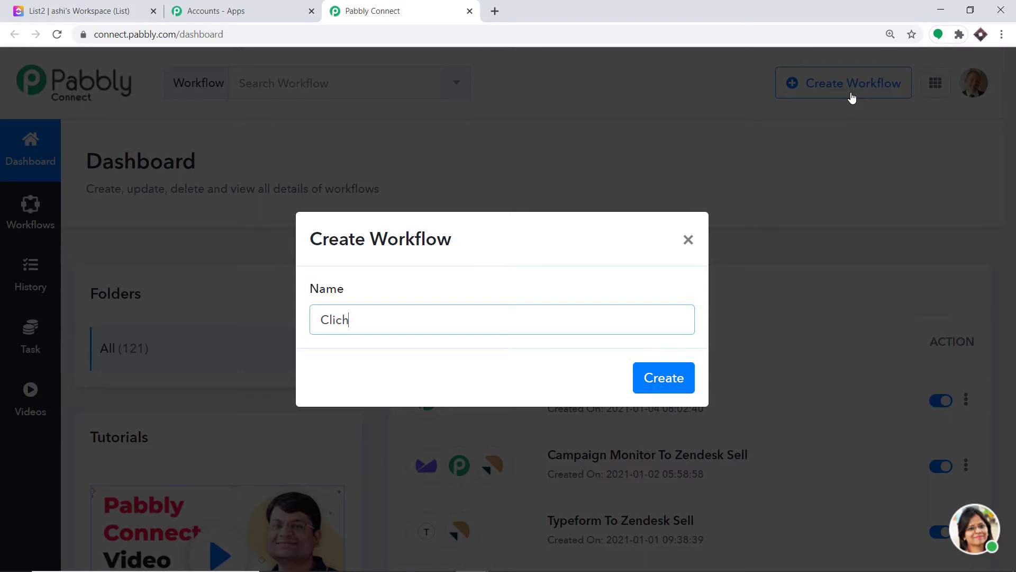
pyautogui.press('BackSpace')
pyautogui.write('kUp To Gmail')
pyautogui.click(659, 386)
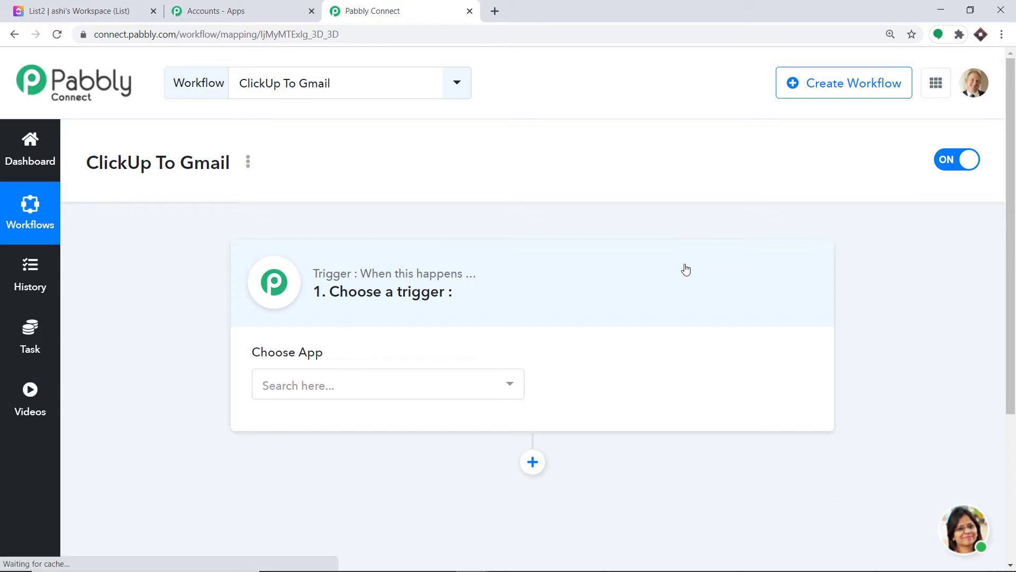
# - Choose ClickUp as the workflow's trigger app with New Task (Instant) as the trigger event
pyautogui.click(337, 382)
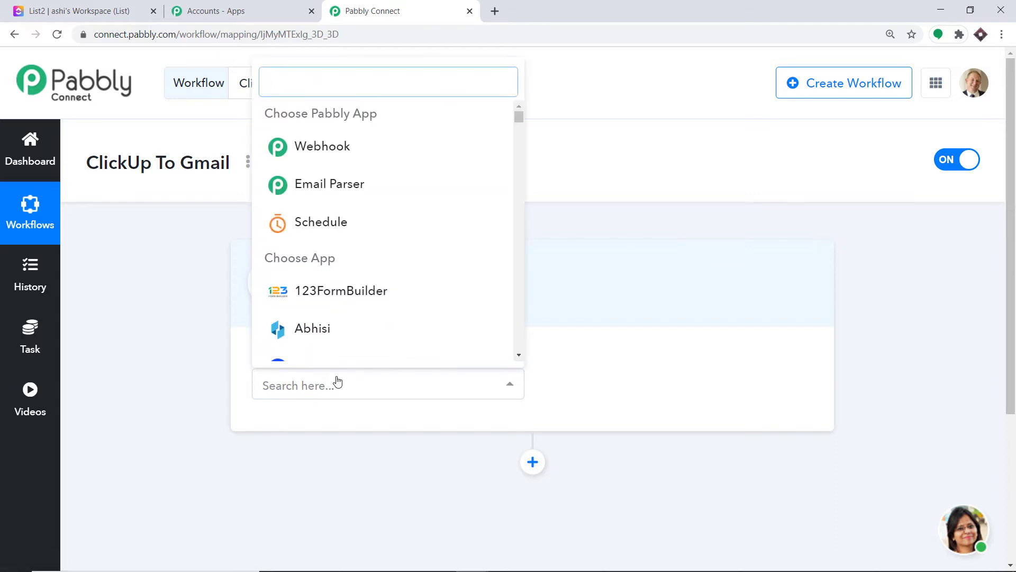
pyautogui.write('click')
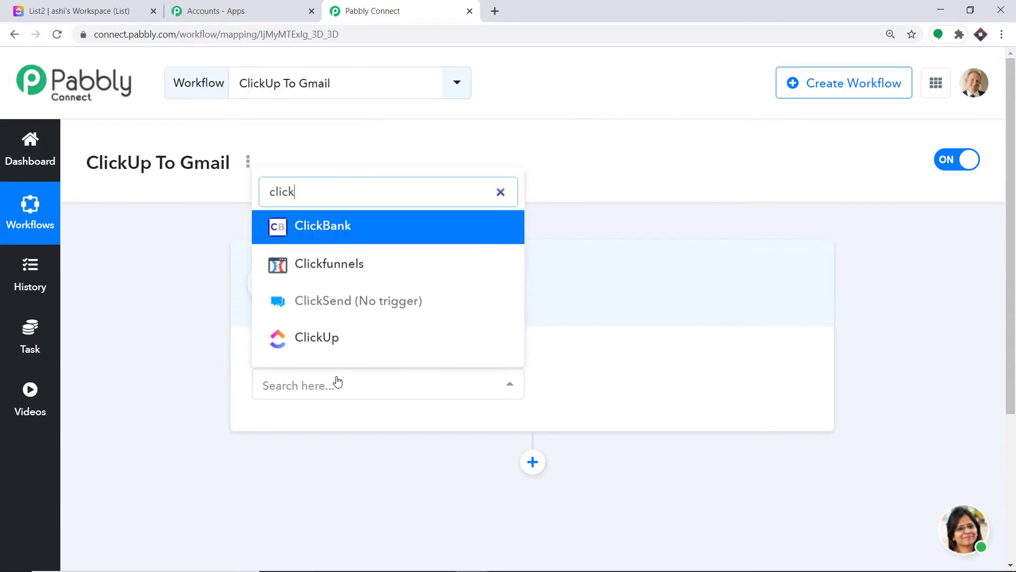
pyautogui.click(338, 331)
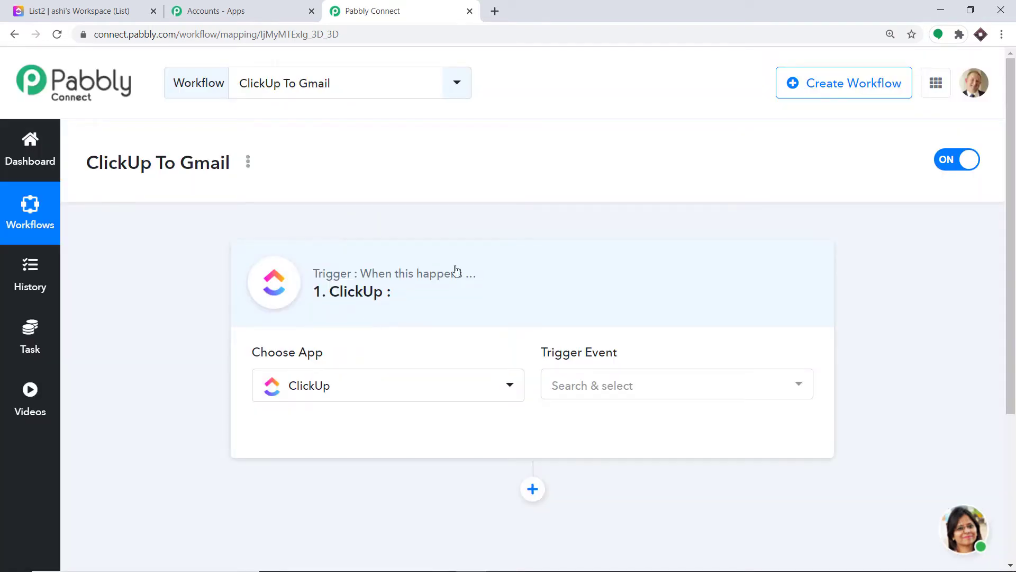
pyautogui.click(653, 385)
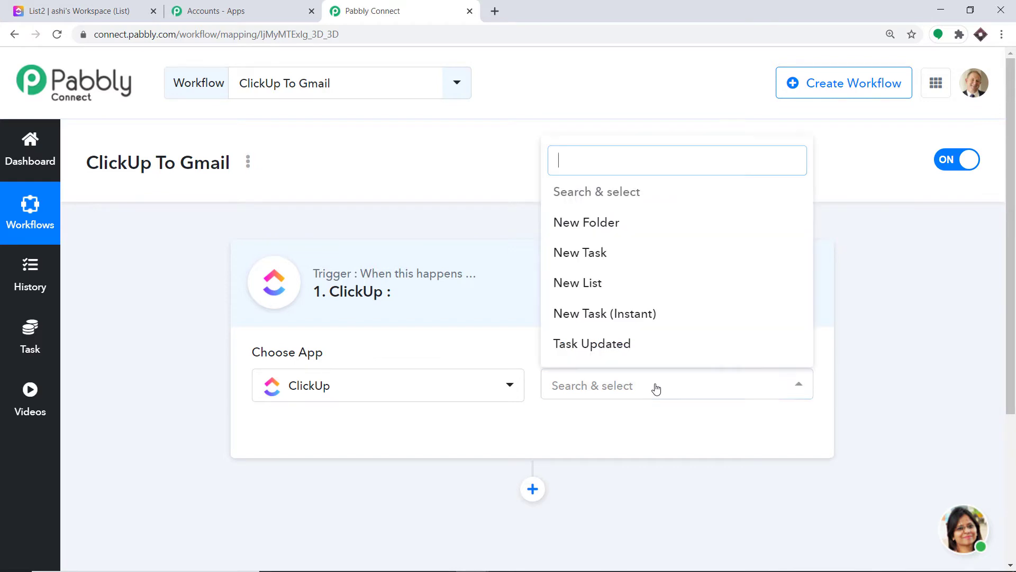
pyautogui.click(623, 315)
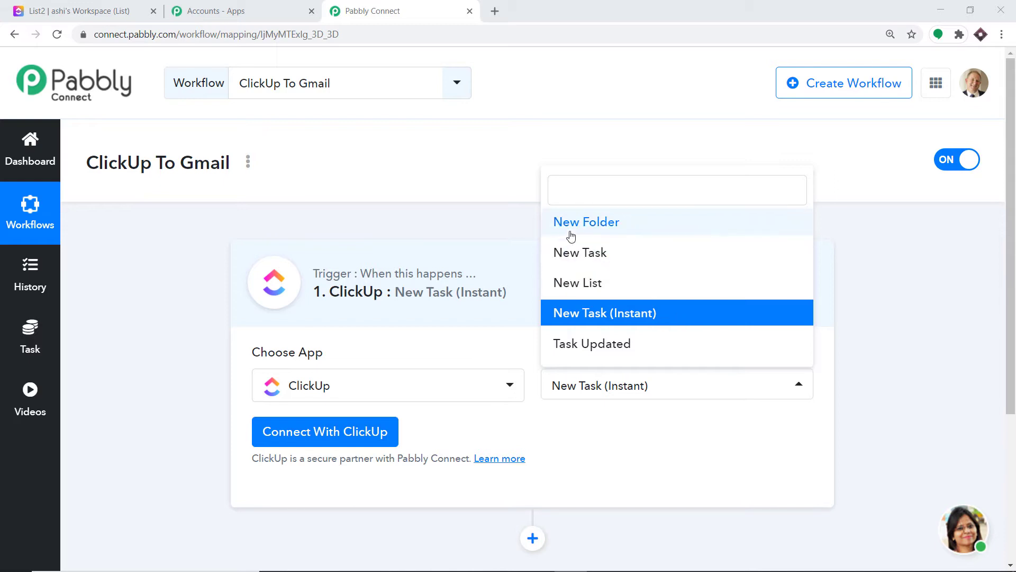
pyautogui.scroll(-1, 617, 248)
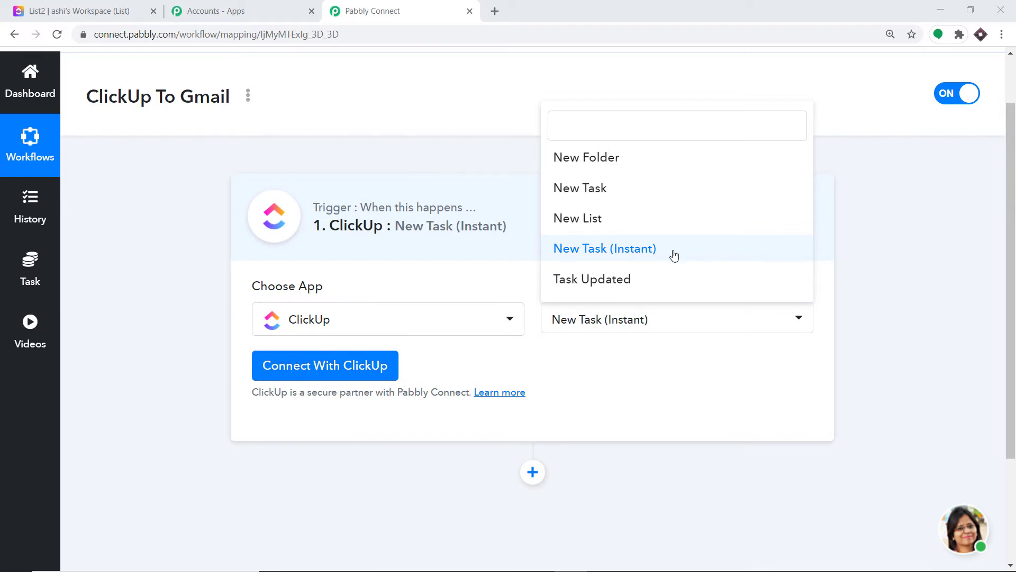
pyautogui.click(674, 256)
# - Start a new ClickUp connection for the trigger and copy the API token from ClickUp's personal Apps settings
pyautogui.click(350, 367)
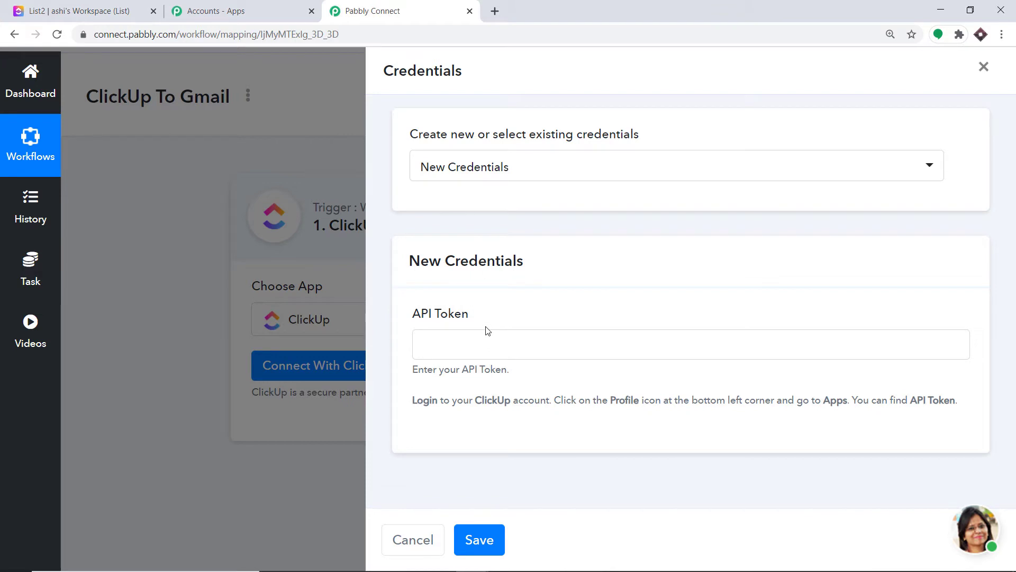
pyautogui.click(47, 8)
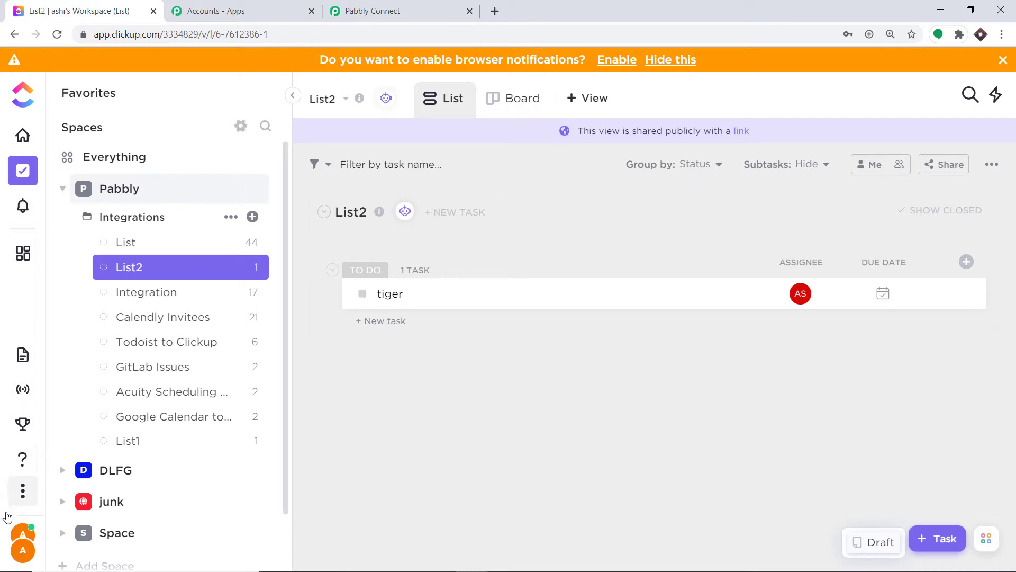
pyautogui.click(20, 551)
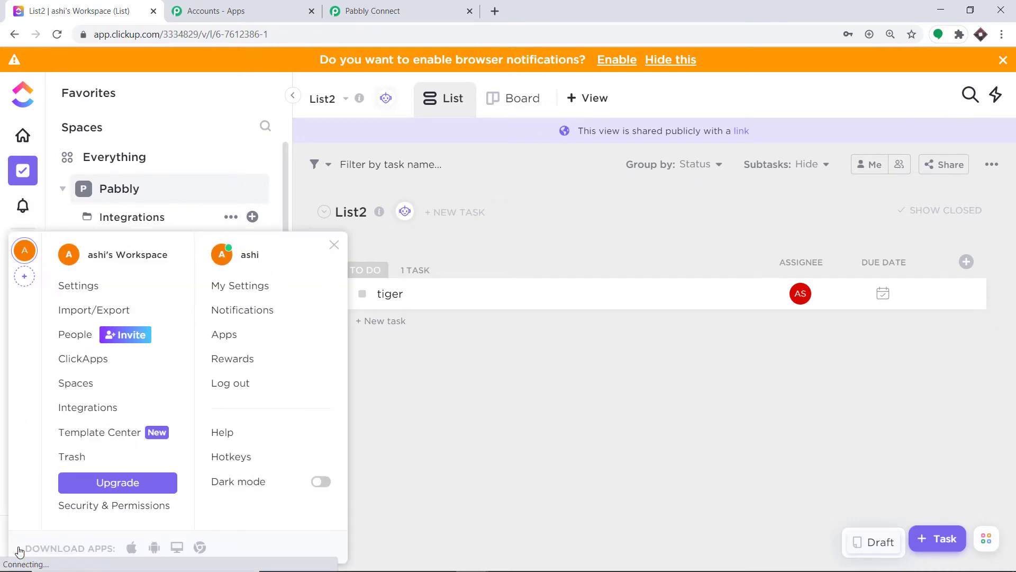
pyautogui.click(225, 335)
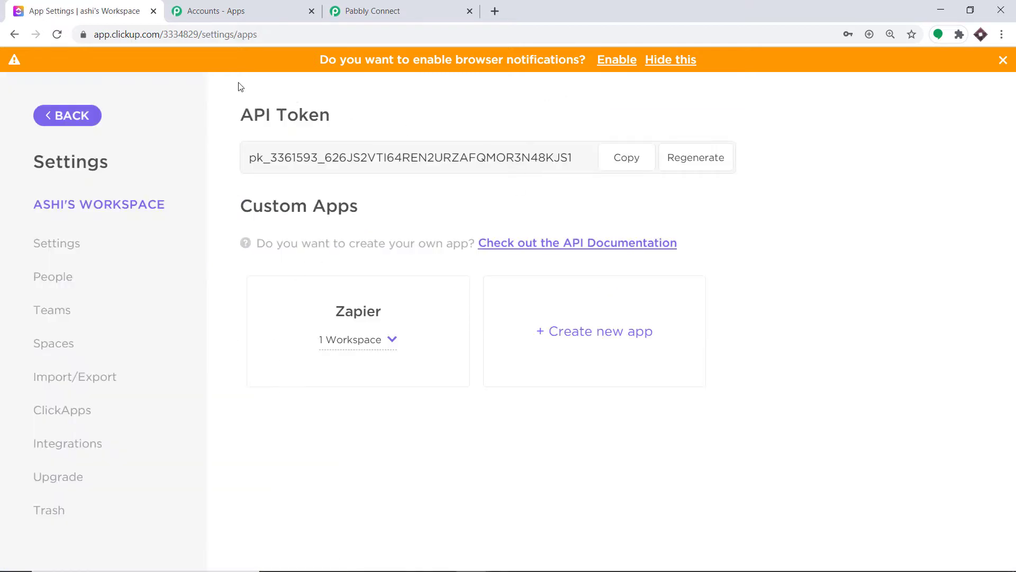
pyautogui.click(627, 164)
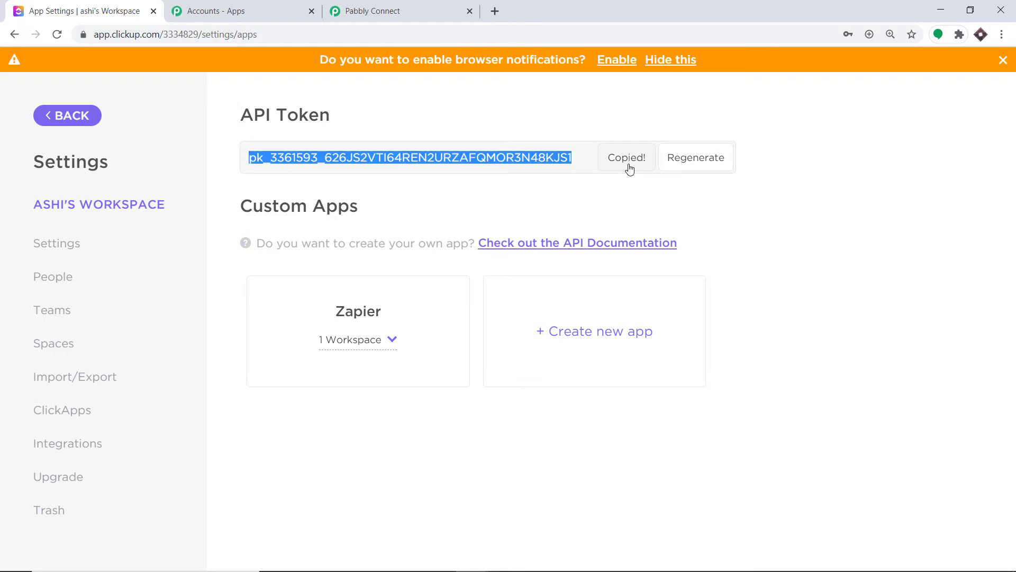
# - Paste the API token into the new ClickUp credentials in Pabbly Connect and save them
pyautogui.click(373, 10)
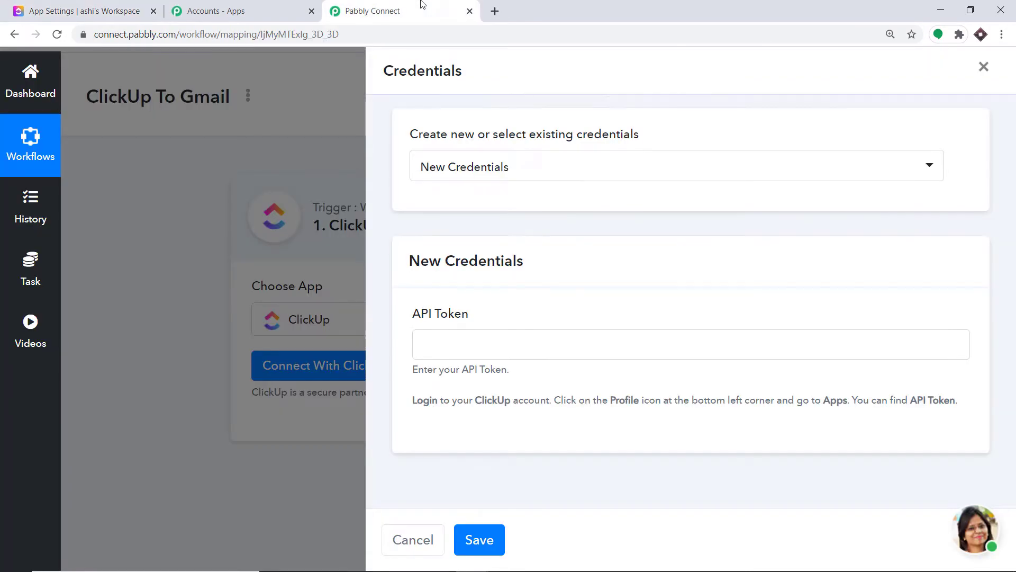
pyautogui.rightClick(491, 353)
pyautogui.click(524, 459)
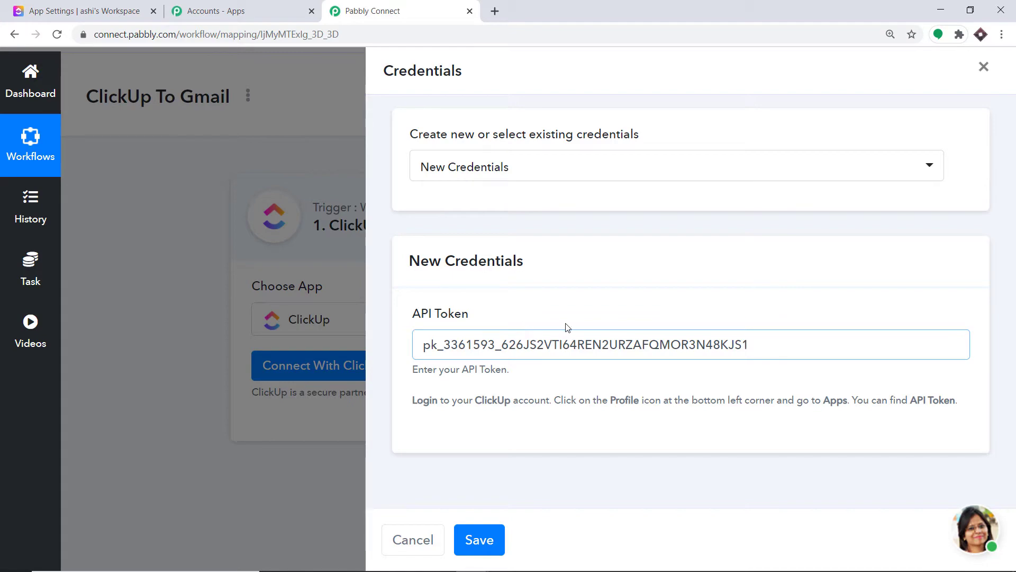
pyautogui.click(479, 539)
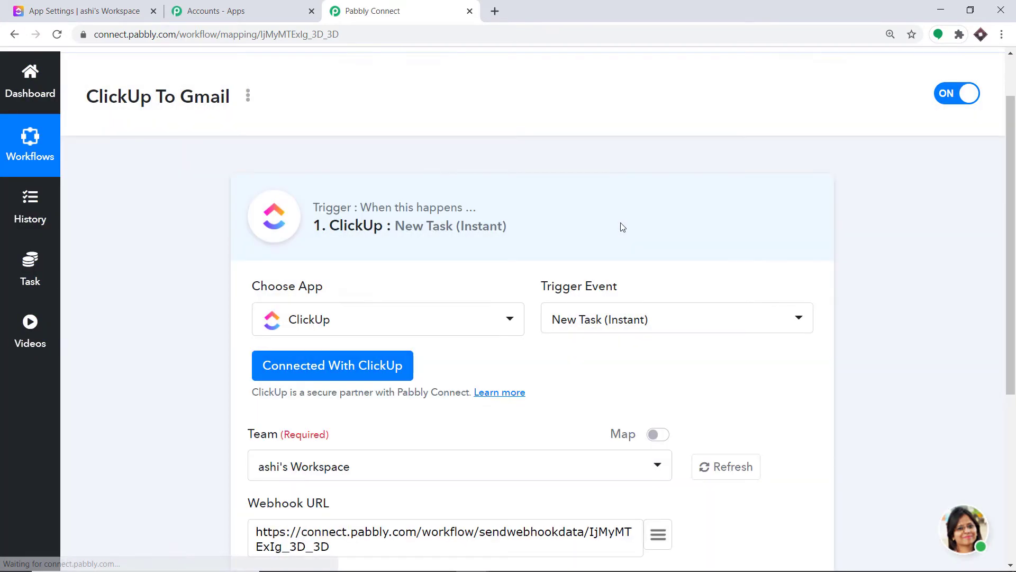
# - Compare the Team selected in the trigger settings with the workspace name shown in the ClickUp account
pyautogui.scroll(-3, 456, 254)
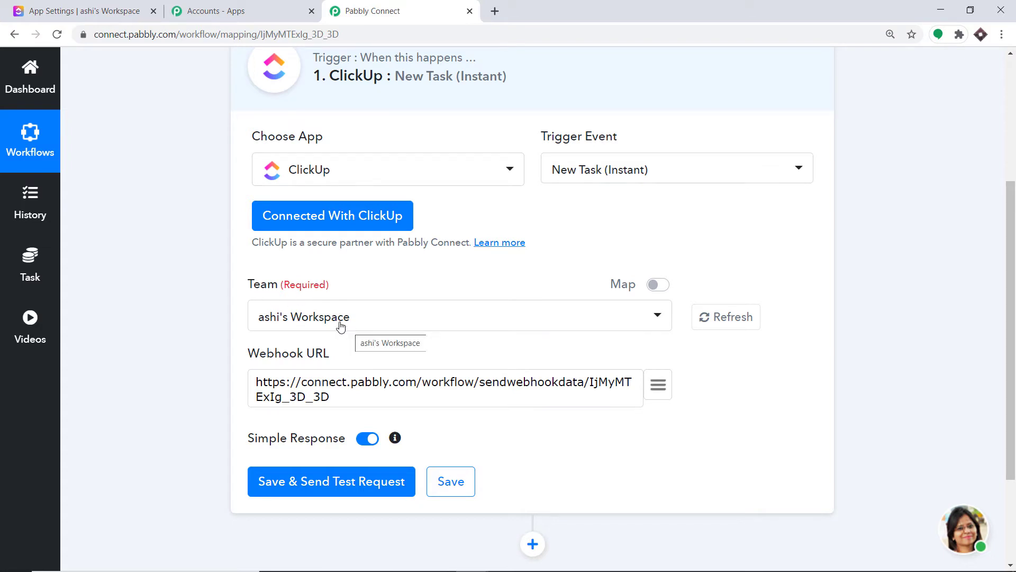
pyautogui.click(77, 11)
pyautogui.click(12, 34)
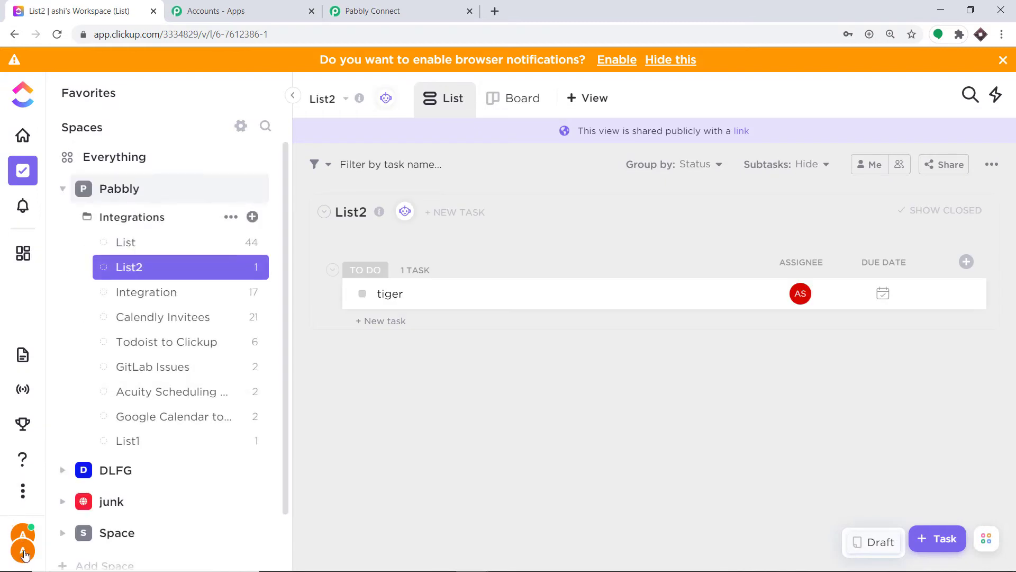
pyautogui.click(23, 550)
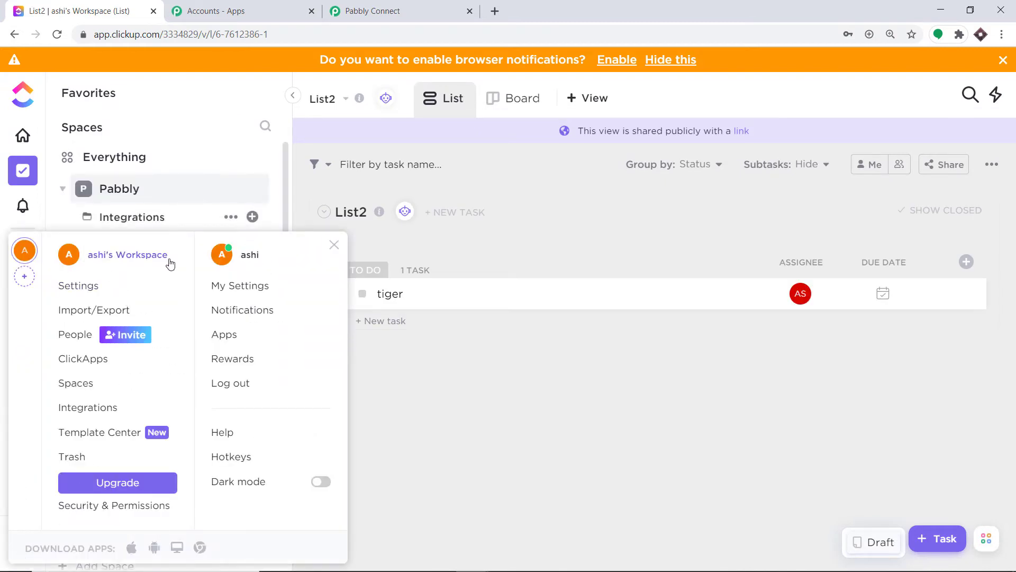
pyautogui.click(372, 9)
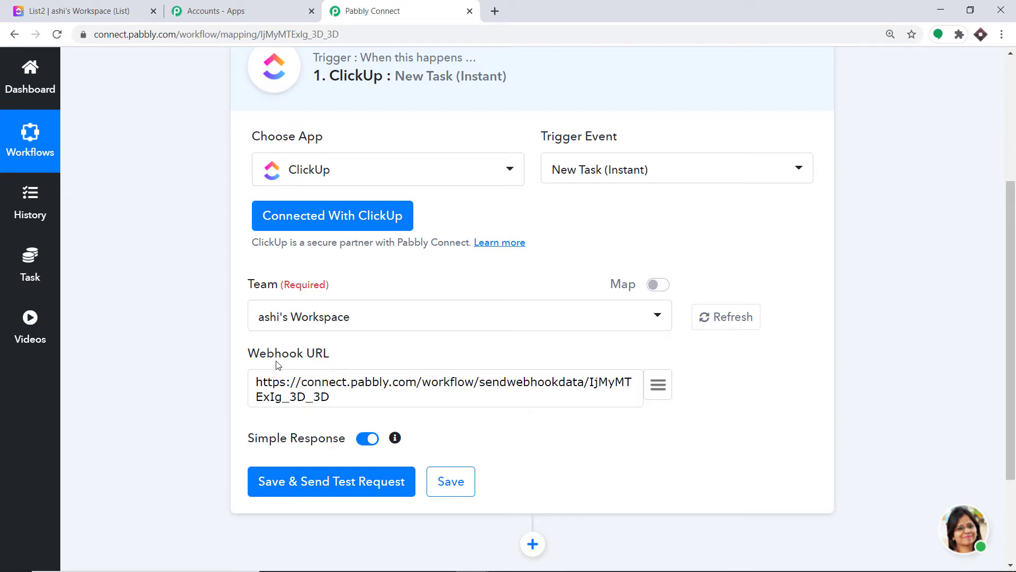
pyautogui.click(62, 7)
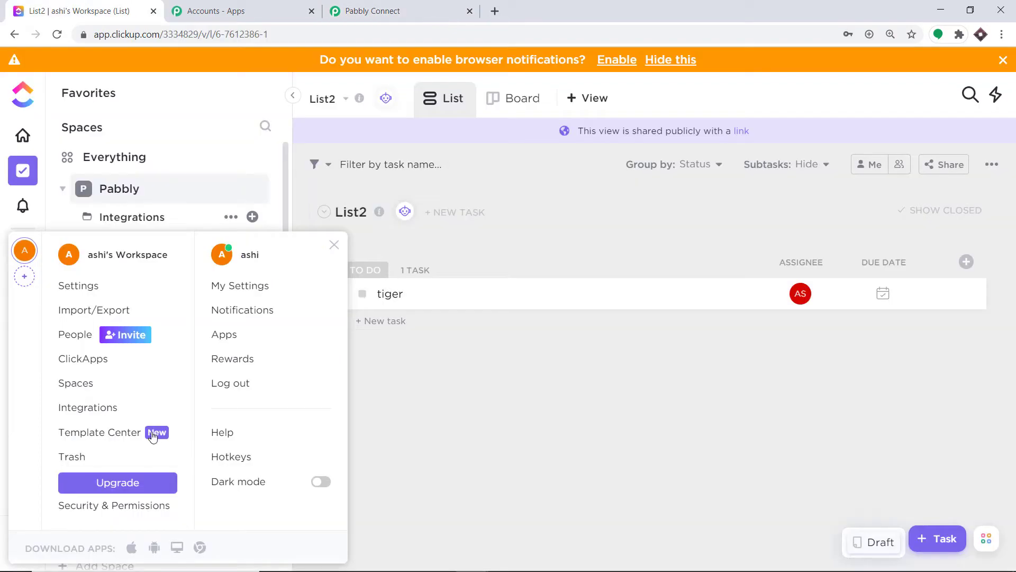
pyautogui.click(445, 4)
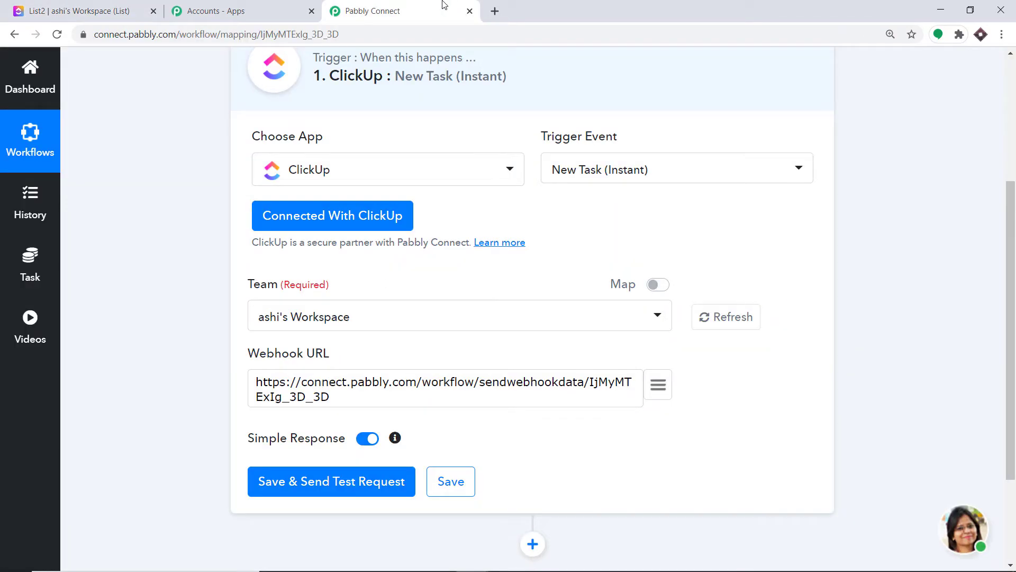
# - Save the ClickUp trigger, send a test request and review the API response fields
pyautogui.click(326, 482)
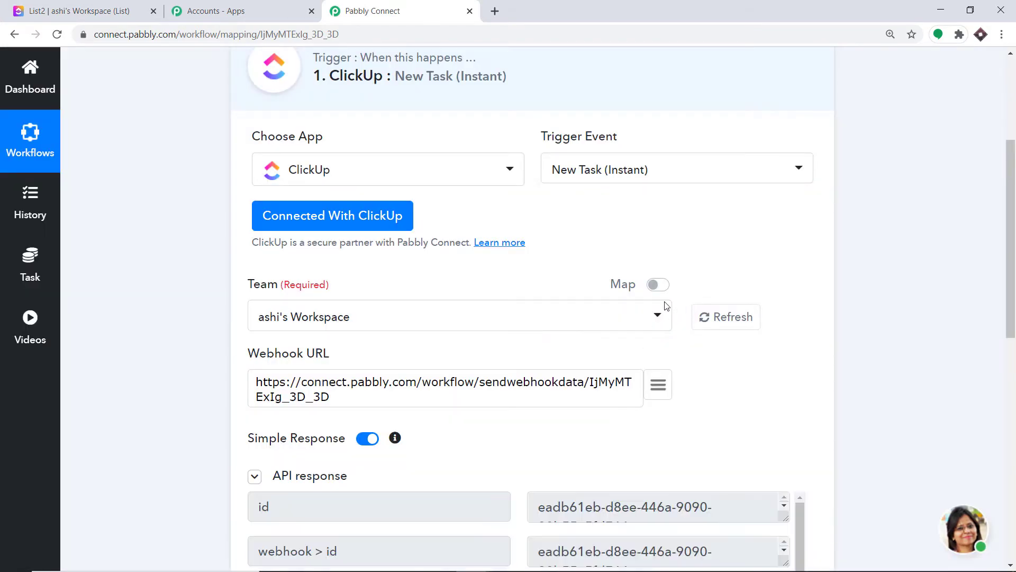
pyautogui.scroll(-5, 1013, 444)
pyautogui.scroll(-1, 1014, 444)
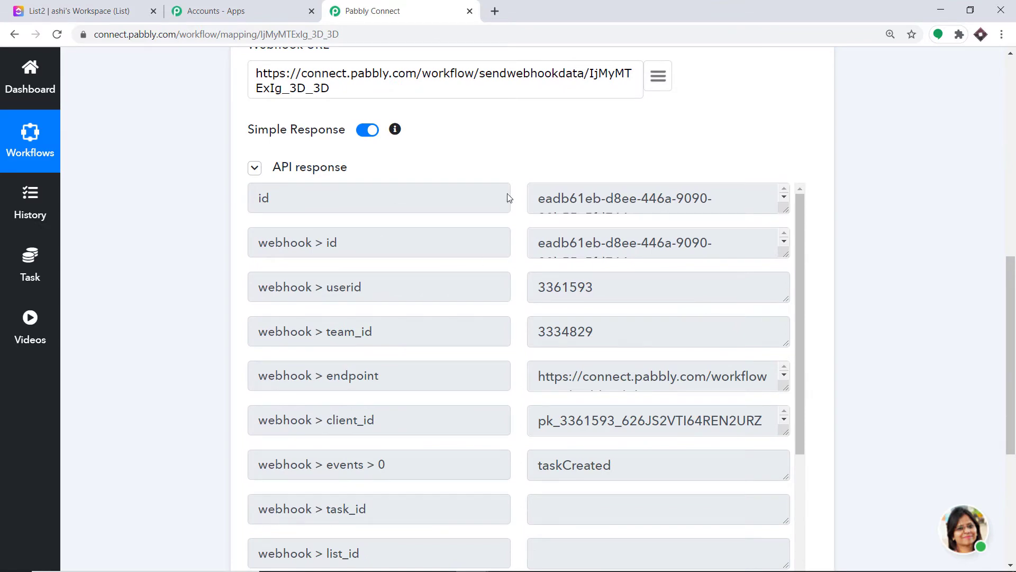
# - Switch to ClickUp, start a task named "Mining Uranium and Plutonium" in List2 and assign it to a team member other than yourself
pyautogui.click(80, 7)
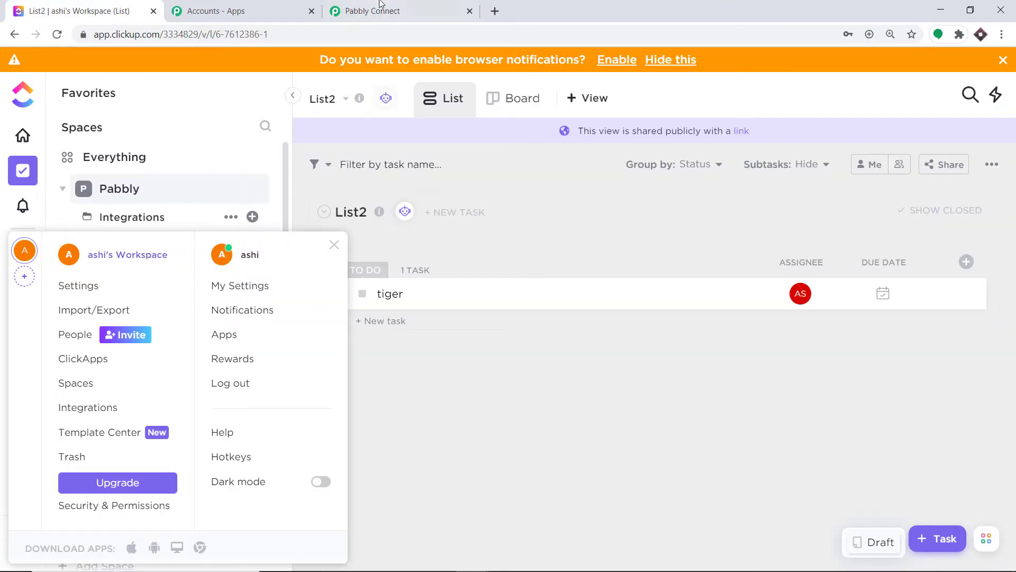
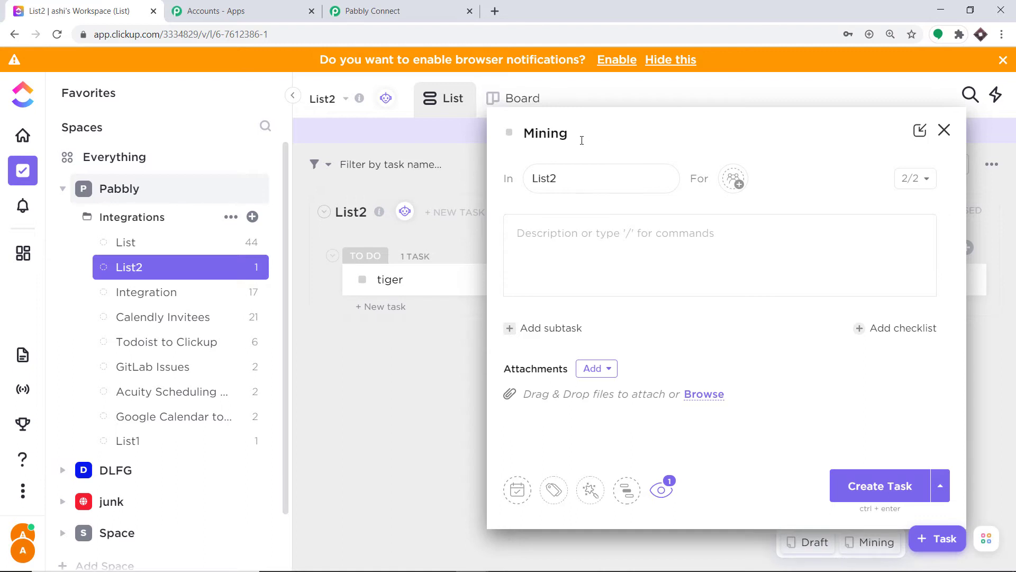
pyautogui.write('Uranium and Plut')
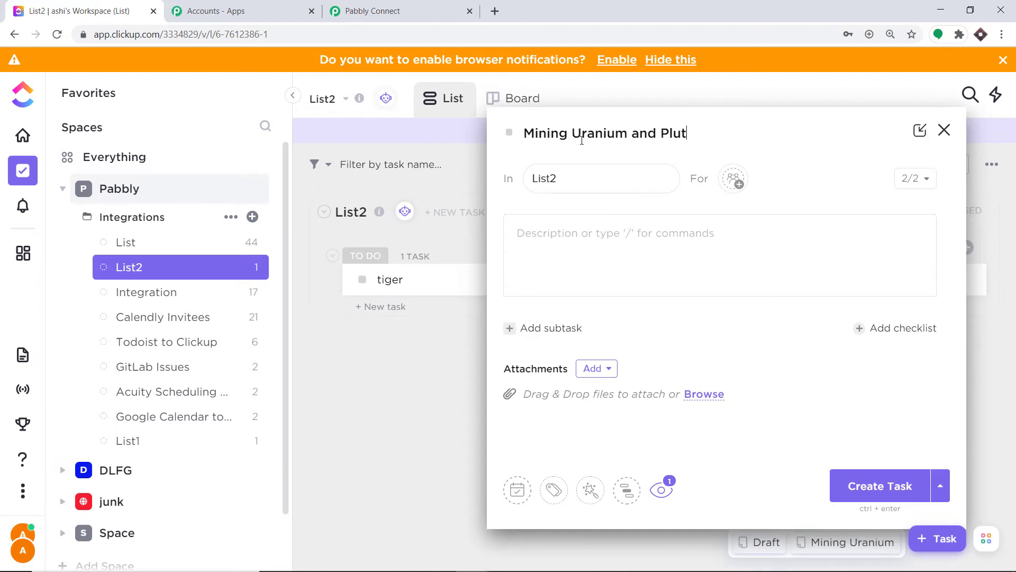
pyautogui.write('onium')
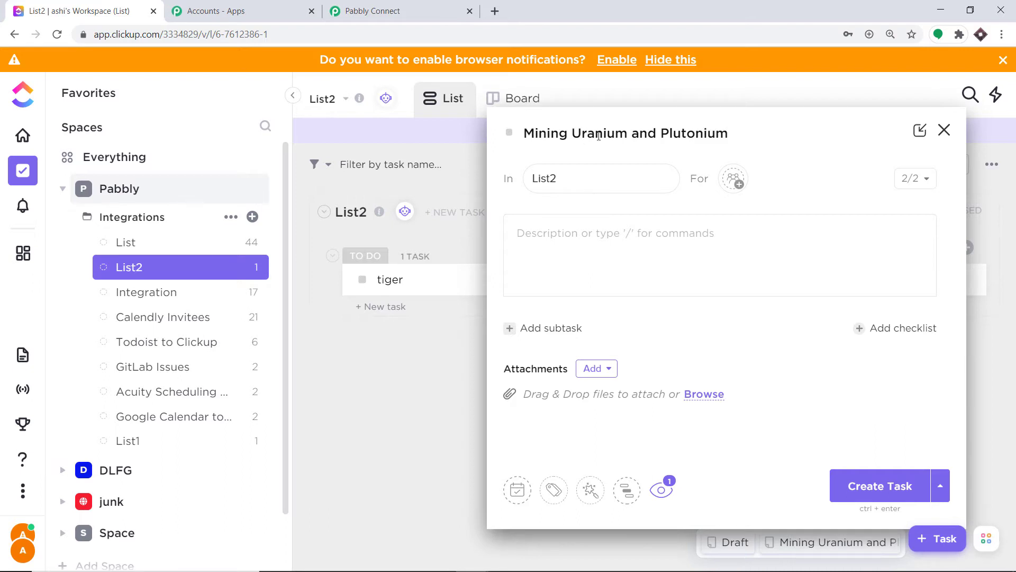
pyautogui.click(734, 179)
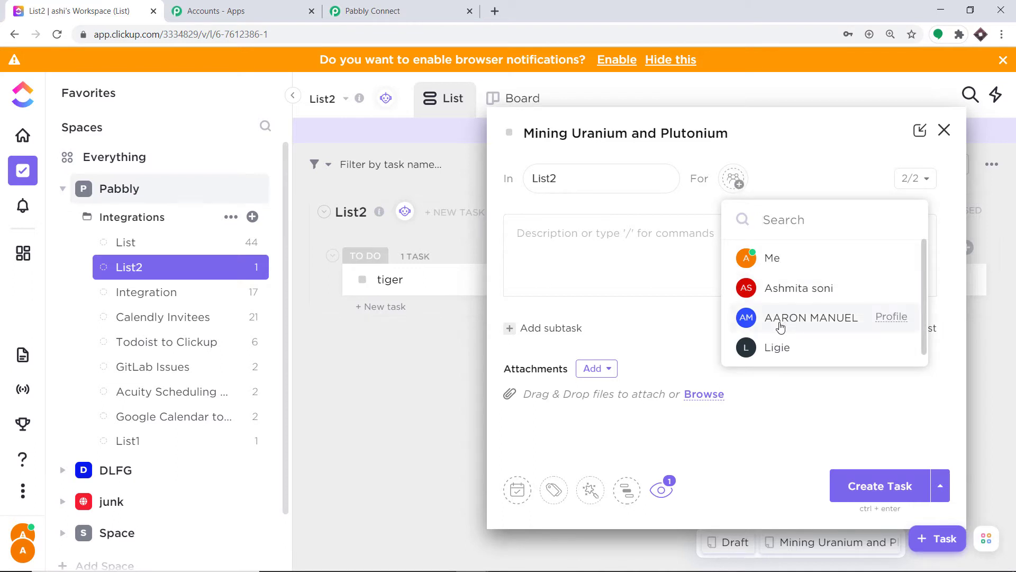
pyautogui.click(817, 324)
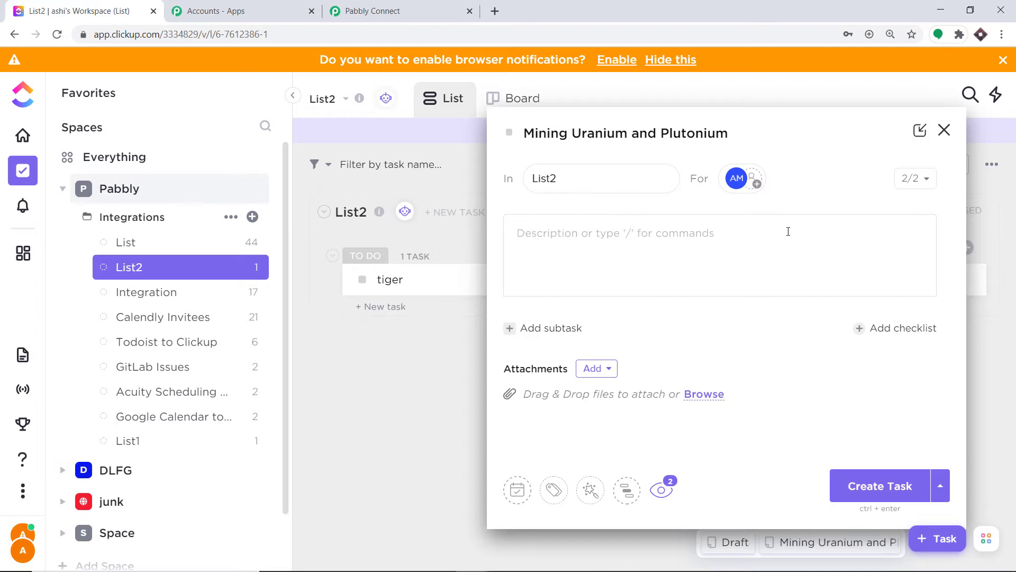
# - Add the description "Careful Uranium and Plutonium are Radioactive" and create the task
pyautogui.click(586, 239)
pyautogui.write('Caref')
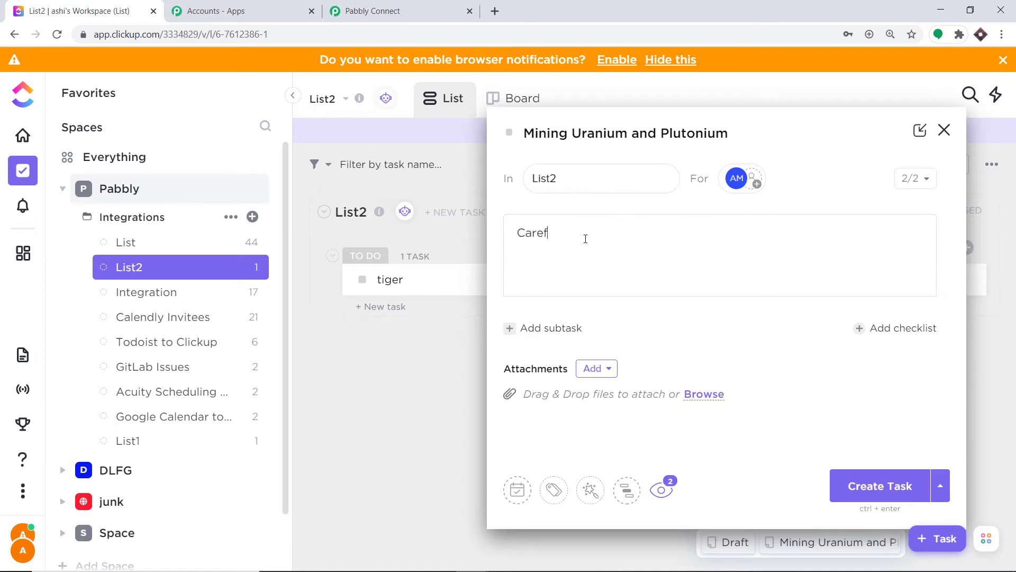
pyautogui.write('ul Uranium and Pluton')
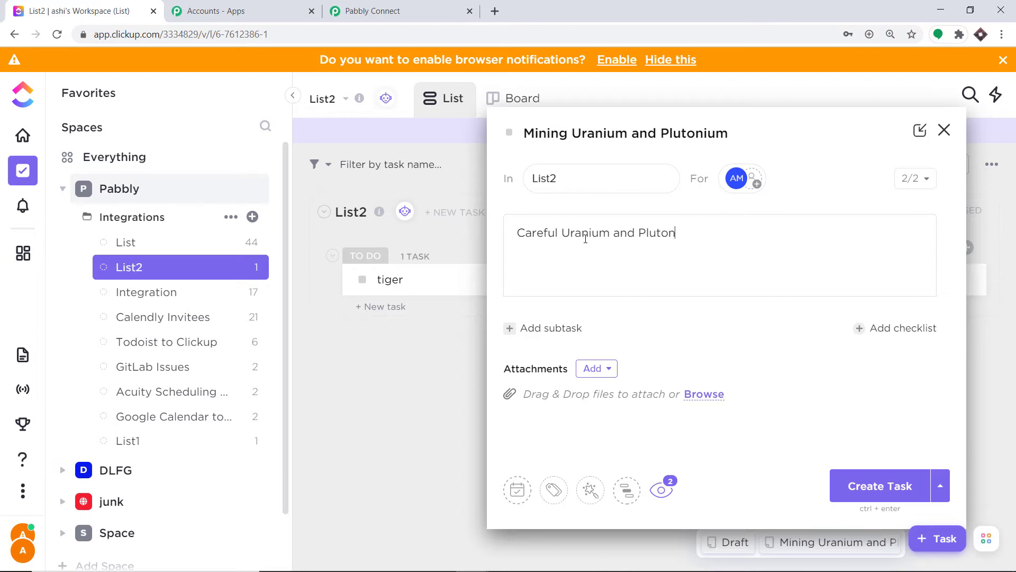
pyautogui.write('ium are Radioa')
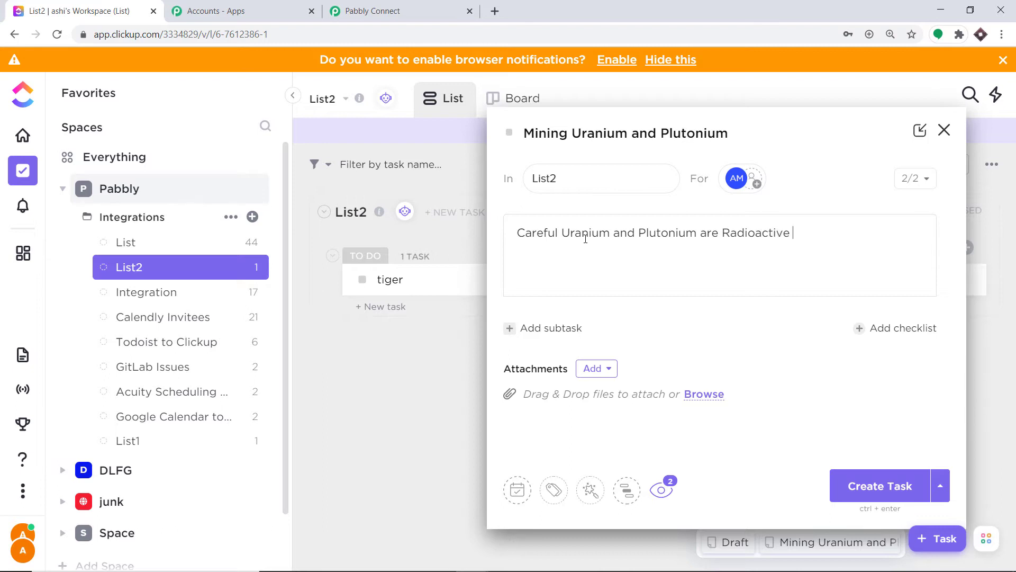
pyautogui.write('ctive')
pyautogui.click(878, 485)
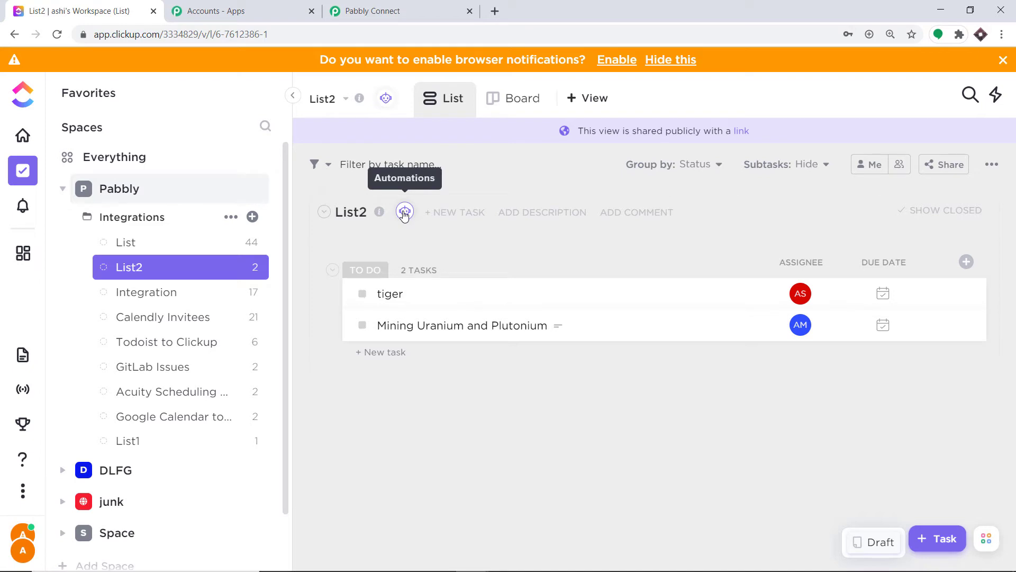
pyautogui.click(405, 212)
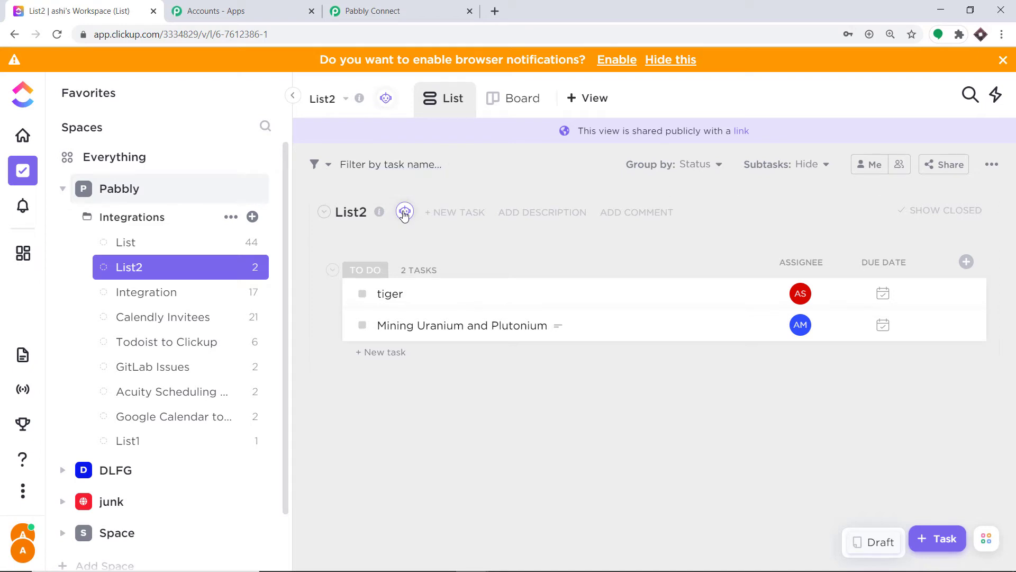
# - Return to Pabbly Connect and review the API response captured for the new task, including the assignee, status and task ID fields
pyautogui.click(409, 6)
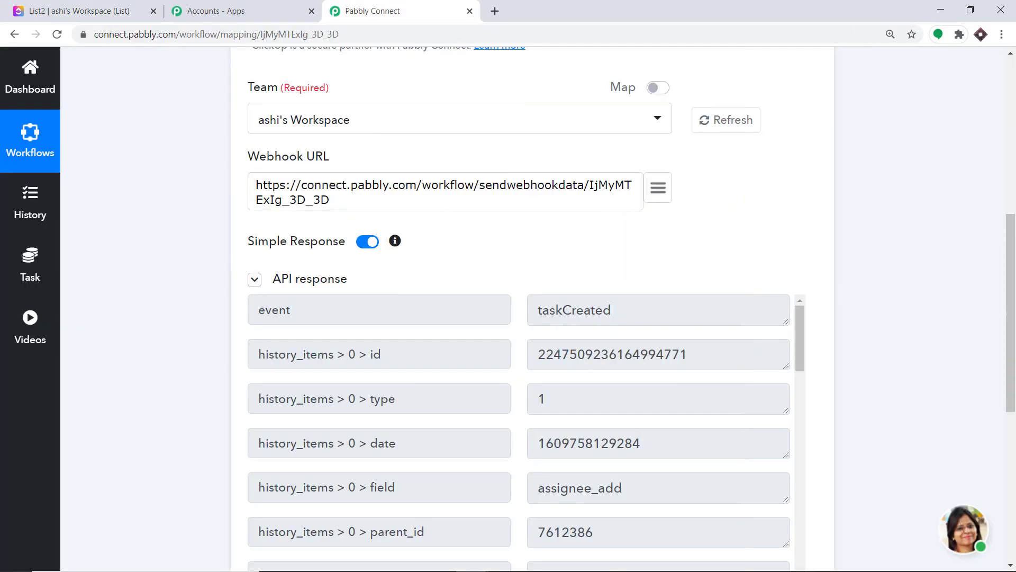
pyautogui.scroll(-5, 774, 254)
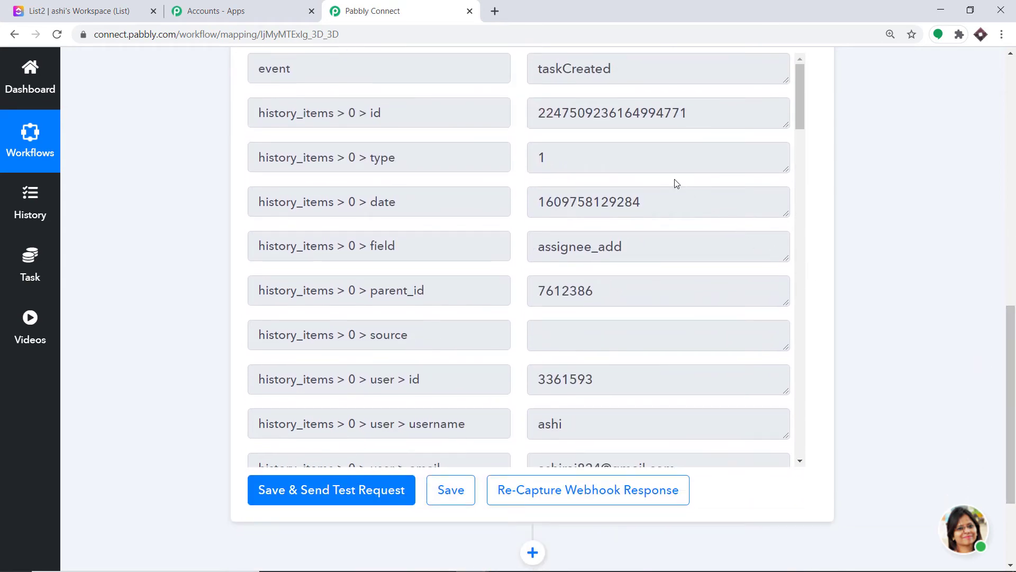
pyautogui.scroll(-8, 635, 245)
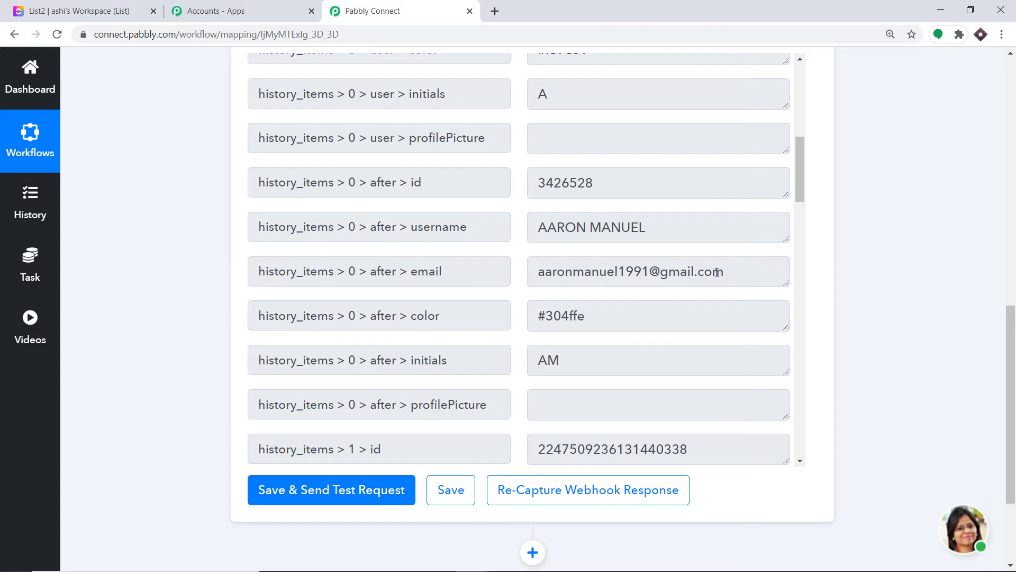
pyautogui.scroll(-11, 711, 271)
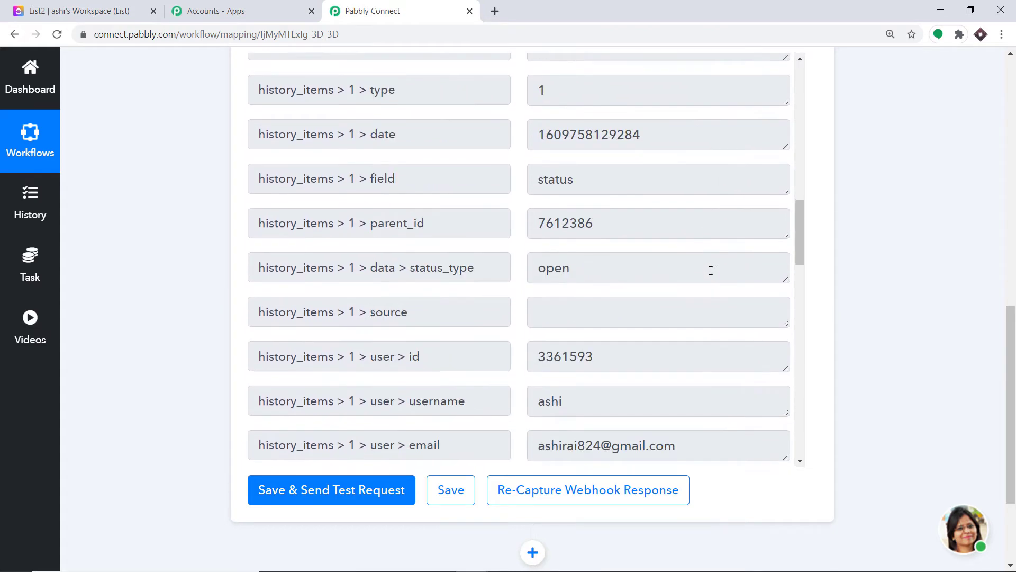
pyautogui.scroll(-12, 711, 271)
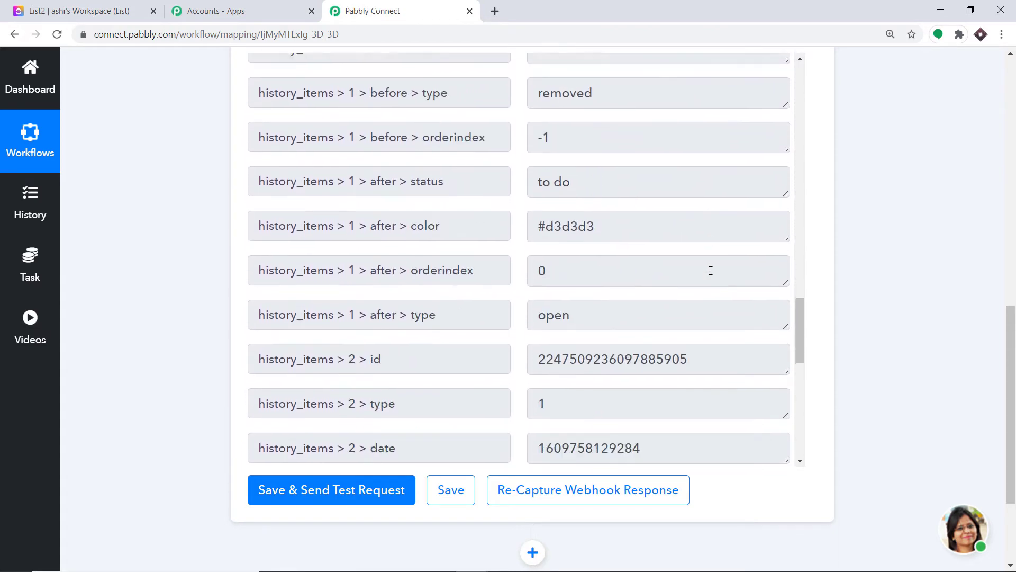
pyautogui.scroll(-5, 711, 271)
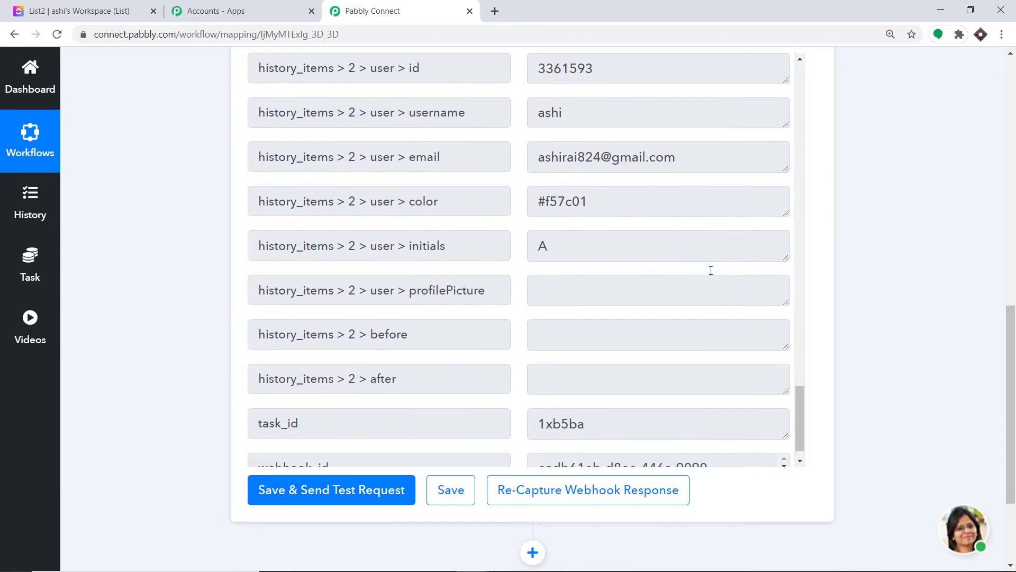
pyautogui.moveTo(799, 421); pyautogui.dragTo(786, 258)
pyautogui.scroll(3, 785, 258)
pyautogui.scroll(3, 938, 279)
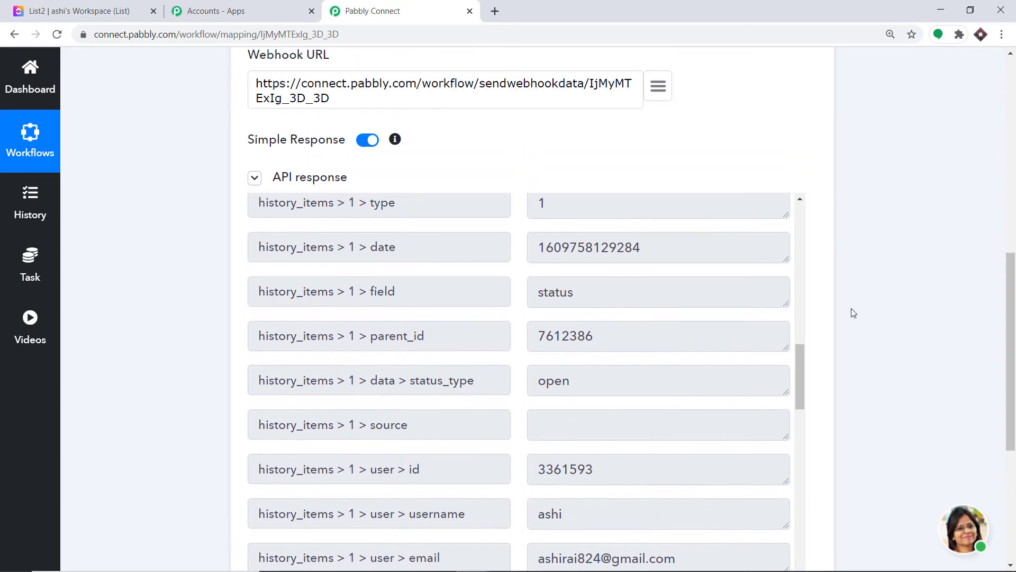
pyautogui.moveTo(802, 359); pyautogui.dragTo(774, 205)
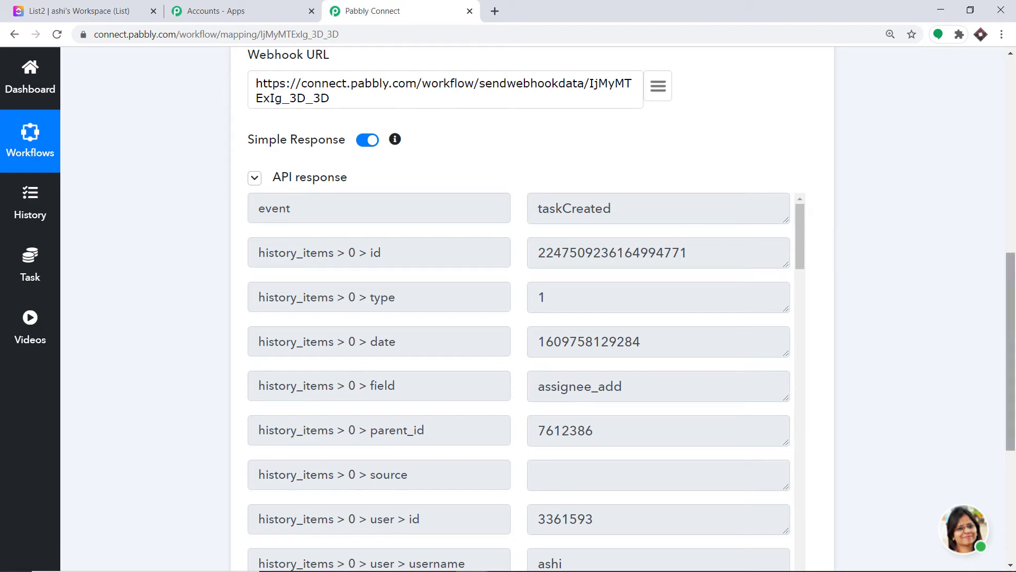
pyautogui.scroll(-2, 1014, 305)
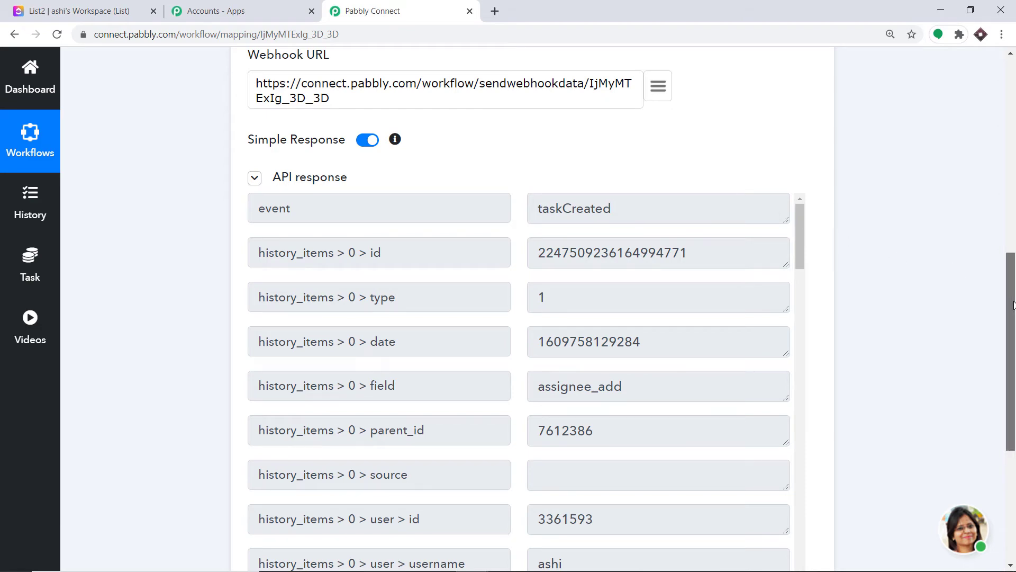
# - Compare the new ClickUp task's name with the fields of the trigger's API response, through to task_id
pyautogui.click(114, 2)
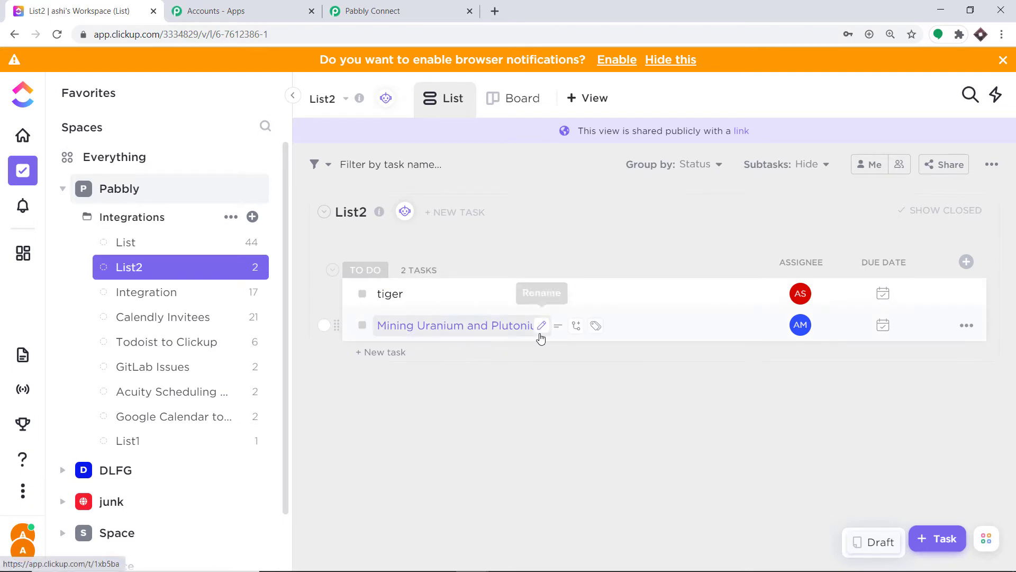
pyautogui.click(365, 9)
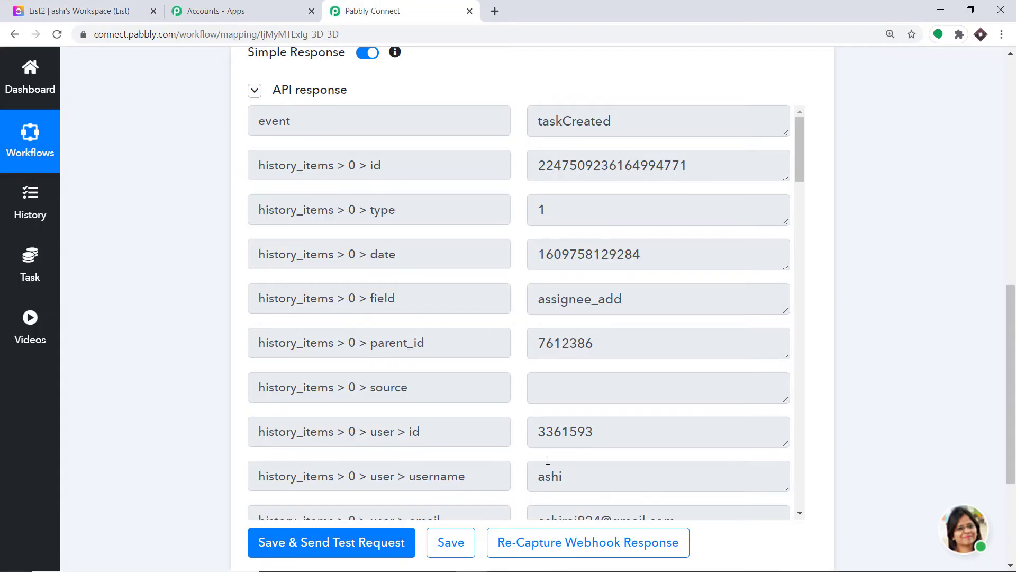
pyautogui.scroll(-10, 643, 205)
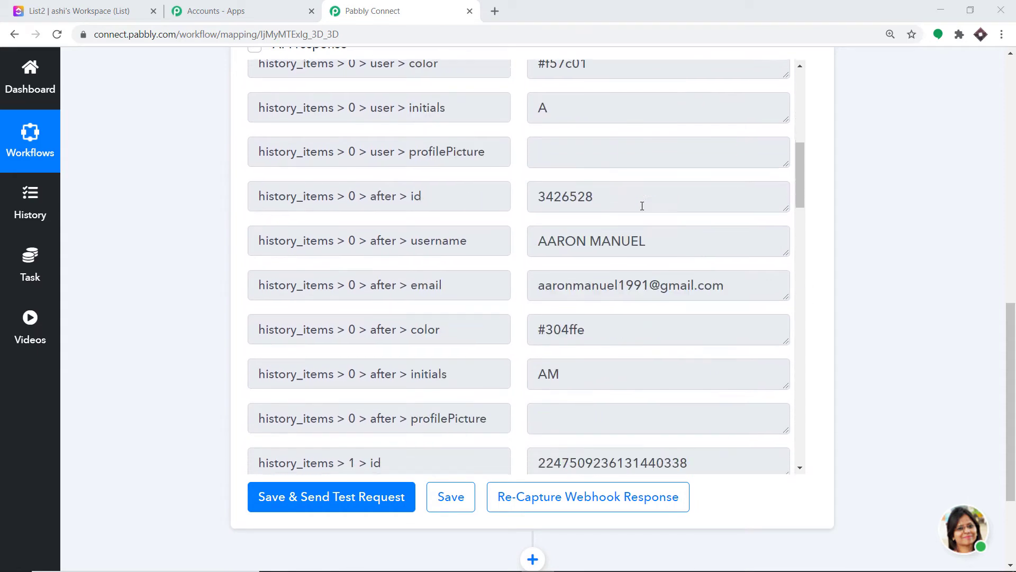
pyautogui.scroll(-20, 642, 206)
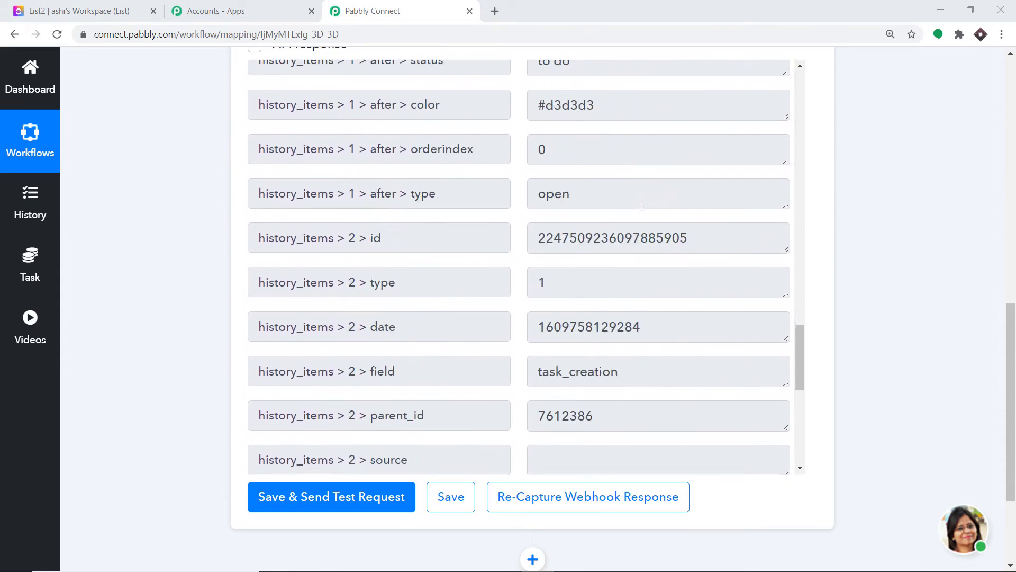
pyautogui.scroll(-10, 642, 206)
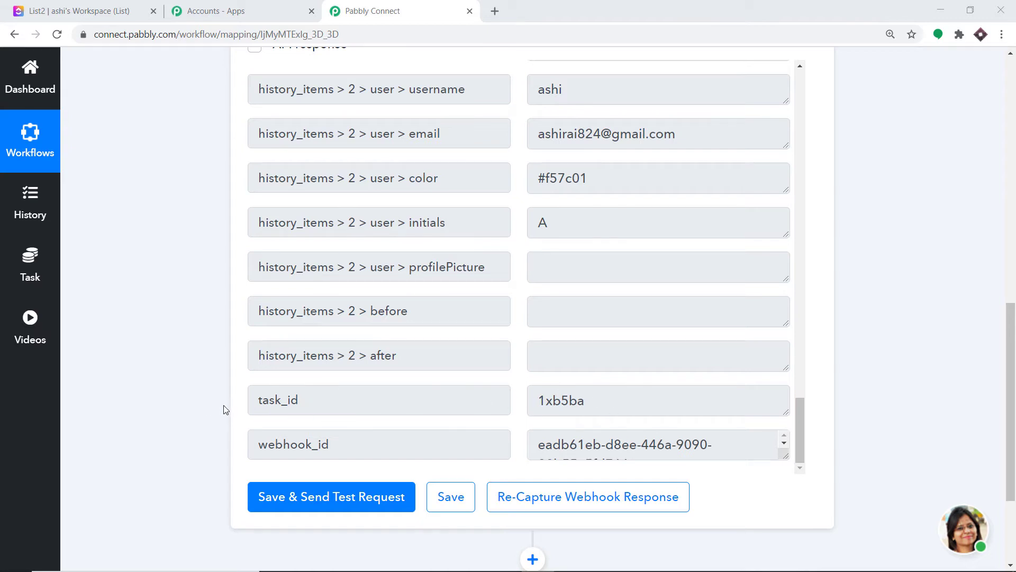
# - Add an action step below the trigger and choose ClickUp as its app
pyautogui.moveTo(1014, 337); pyautogui.dragTo(1014, 396)
pyautogui.click(533, 402)
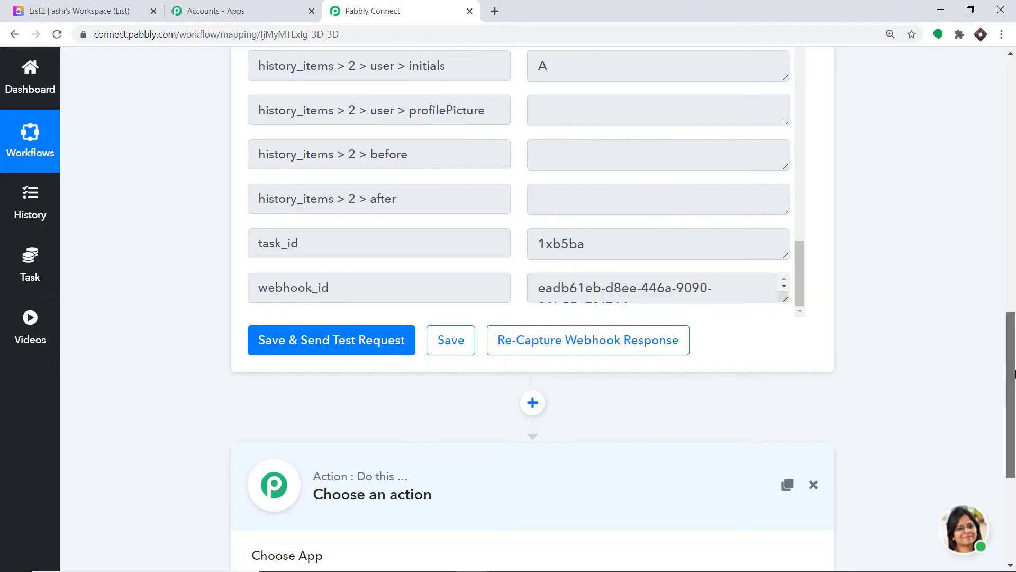
pyautogui.moveTo(1011, 371); pyautogui.dragTo(1011, 453)
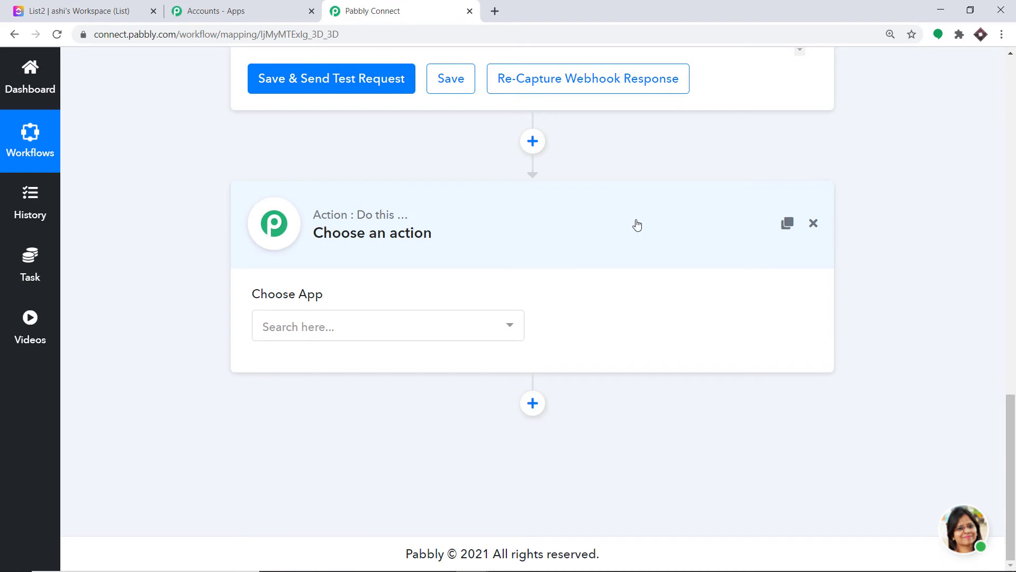
pyautogui.click(452, 334)
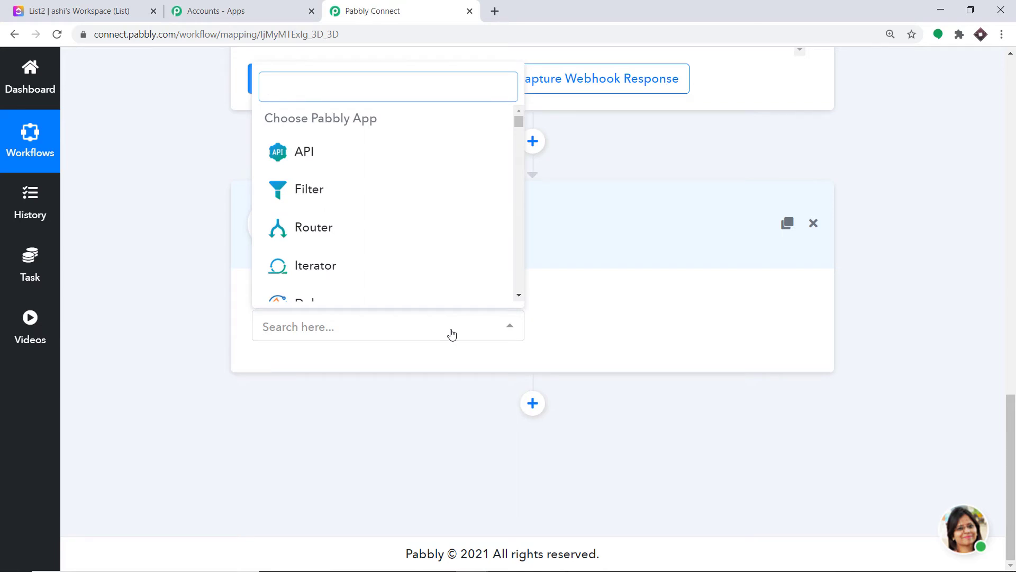
pyautogui.write('cli')
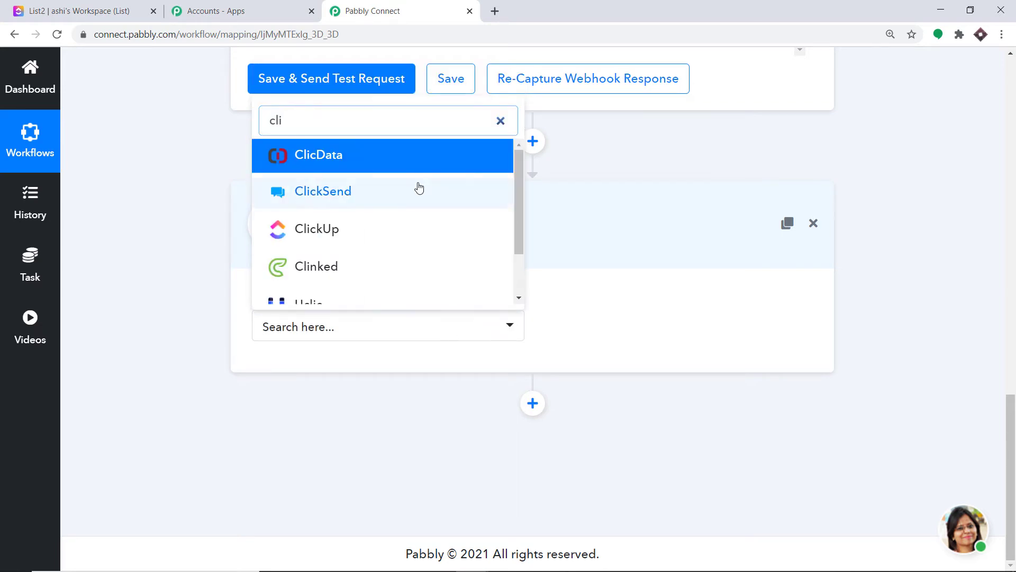
pyautogui.click(334, 231)
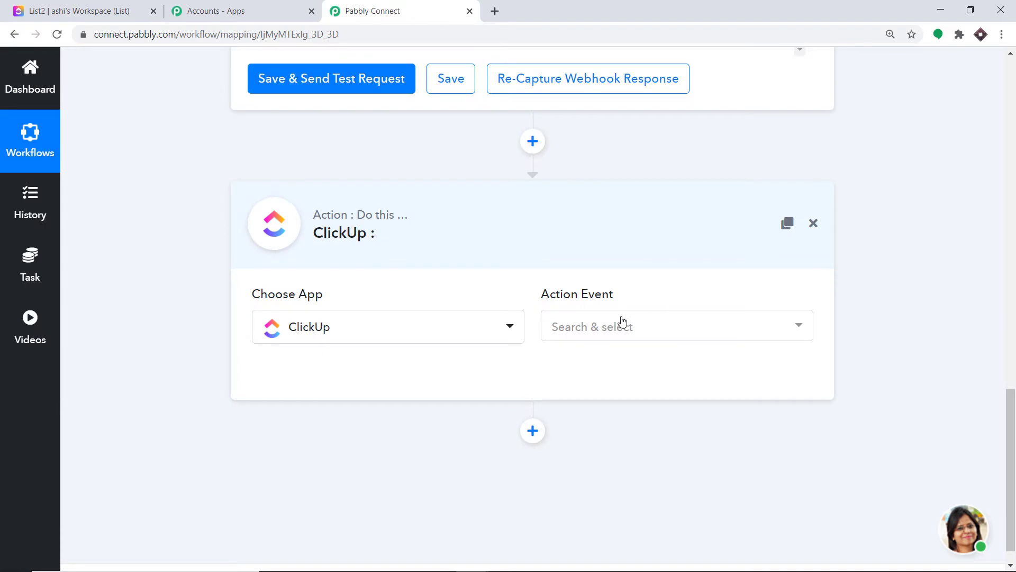
# - Set the ClickUp action event to Find Task By Task Id
pyautogui.click(621, 324)
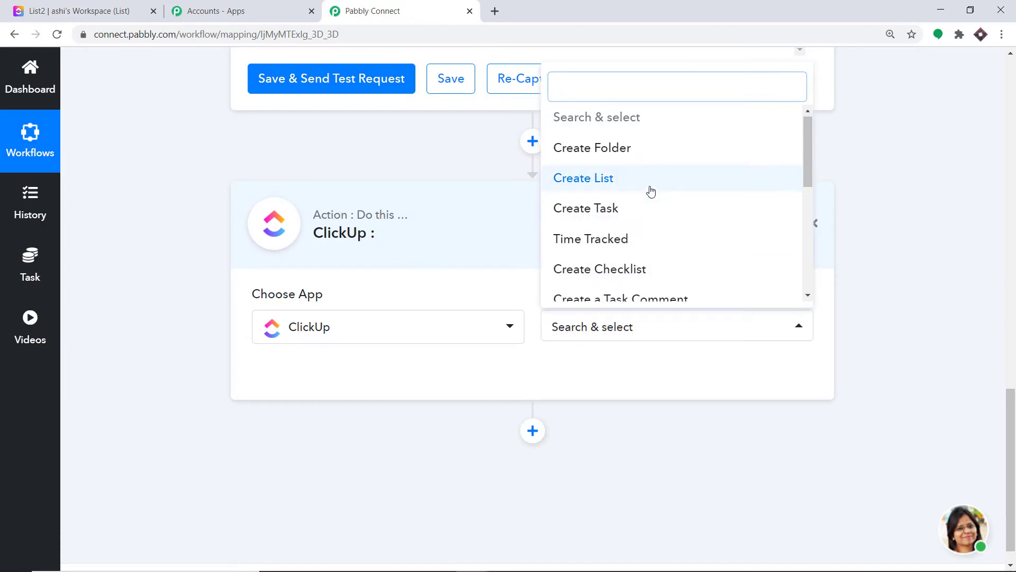
pyautogui.scroll(-4, 651, 191)
pyautogui.scroll(-2, 651, 191)
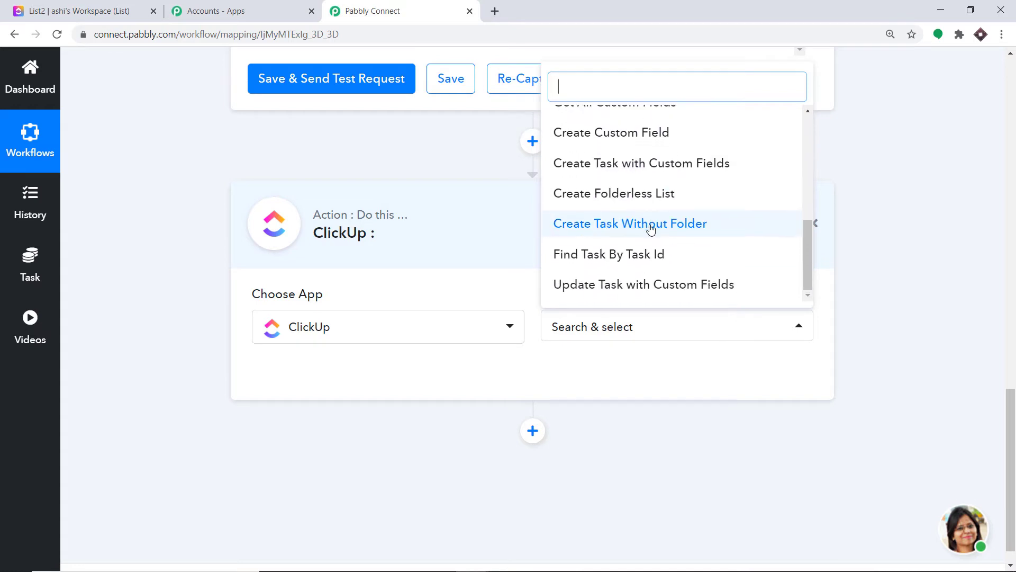
pyautogui.click(639, 257)
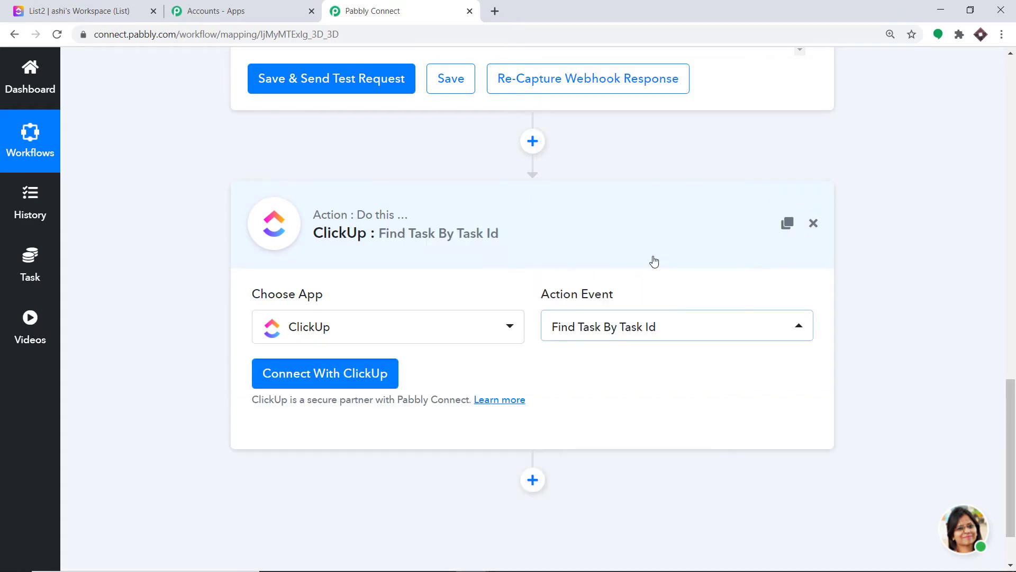
# - Connect the ClickUp action with new credentials by pasting the API token and saving them
pyautogui.click(331, 373)
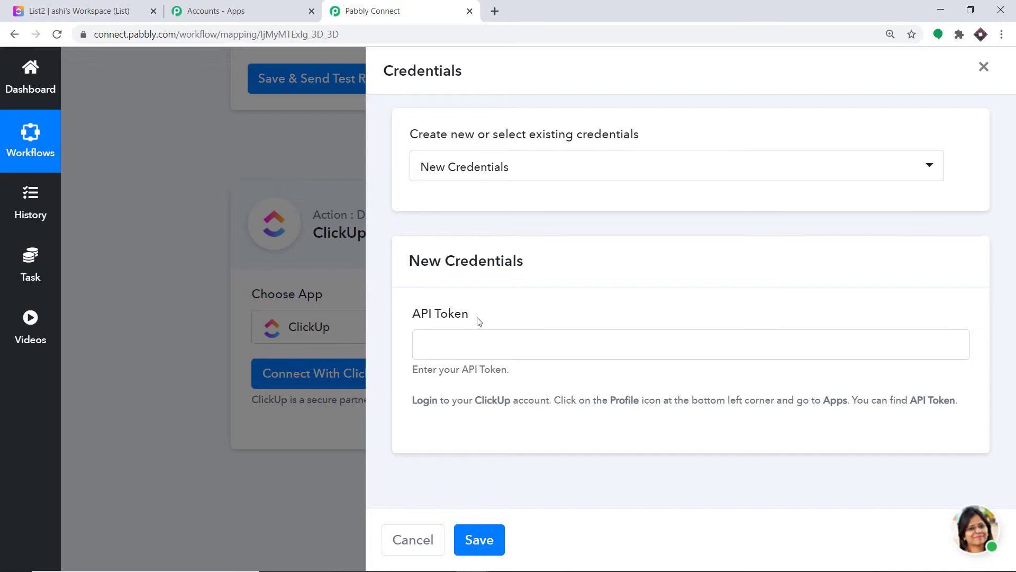
pyautogui.rightClick(439, 346)
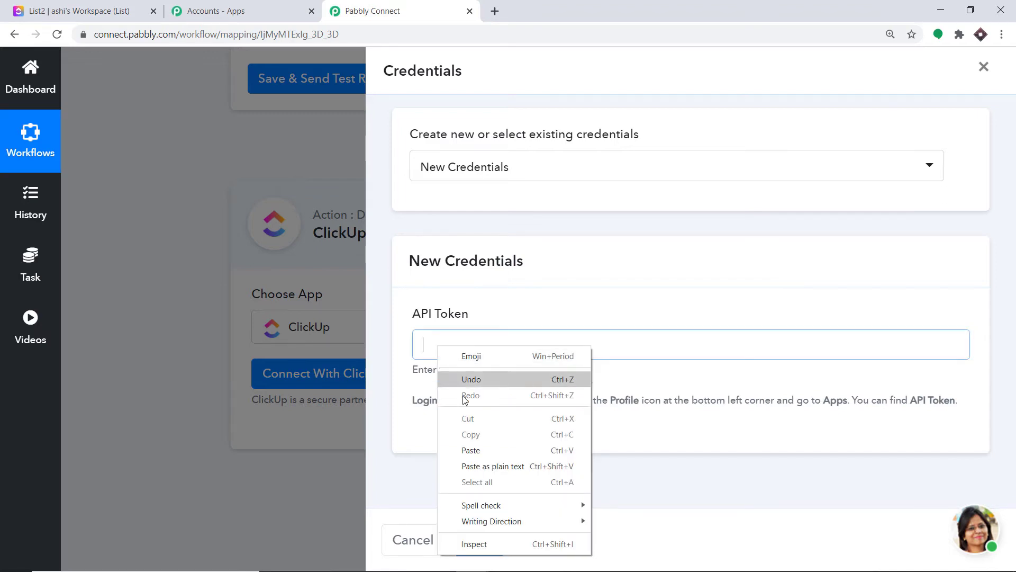
pyautogui.click(478, 451)
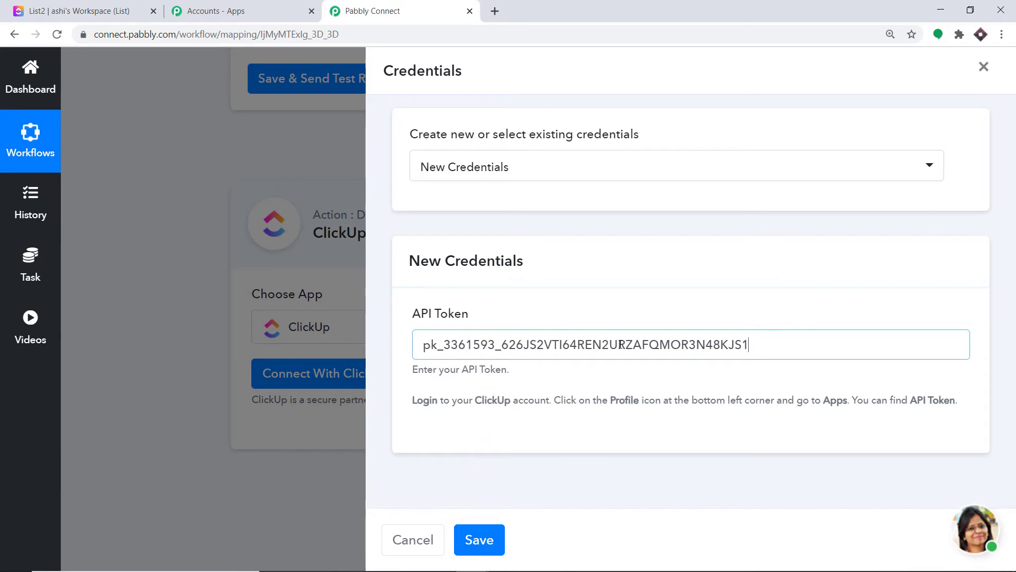
pyautogui.click(470, 530)
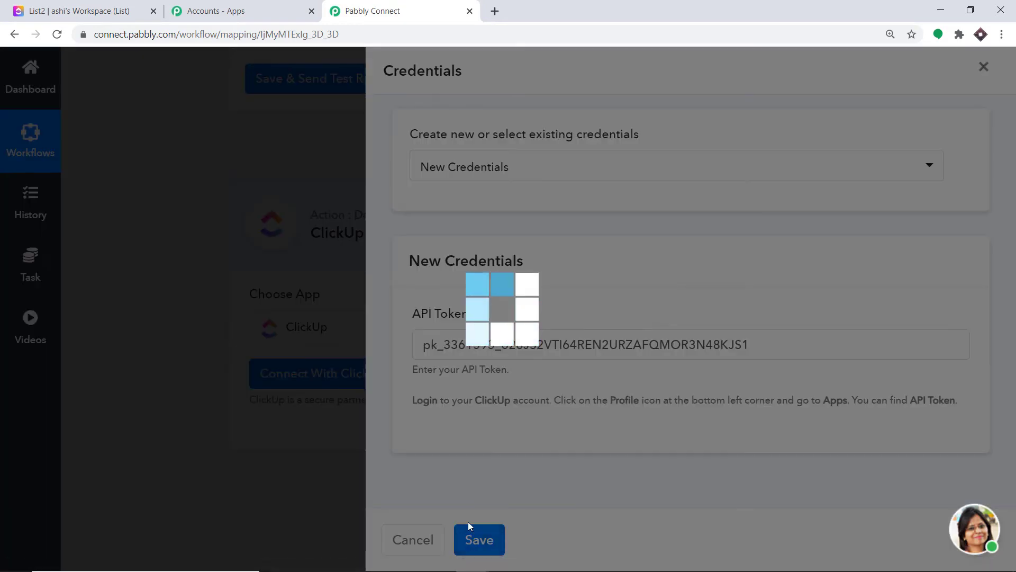
# - Map the Task Id field to the trigger's task_id, then save the ClickUp action and send a test request
pyautogui.scroll(-1, 1010, 371)
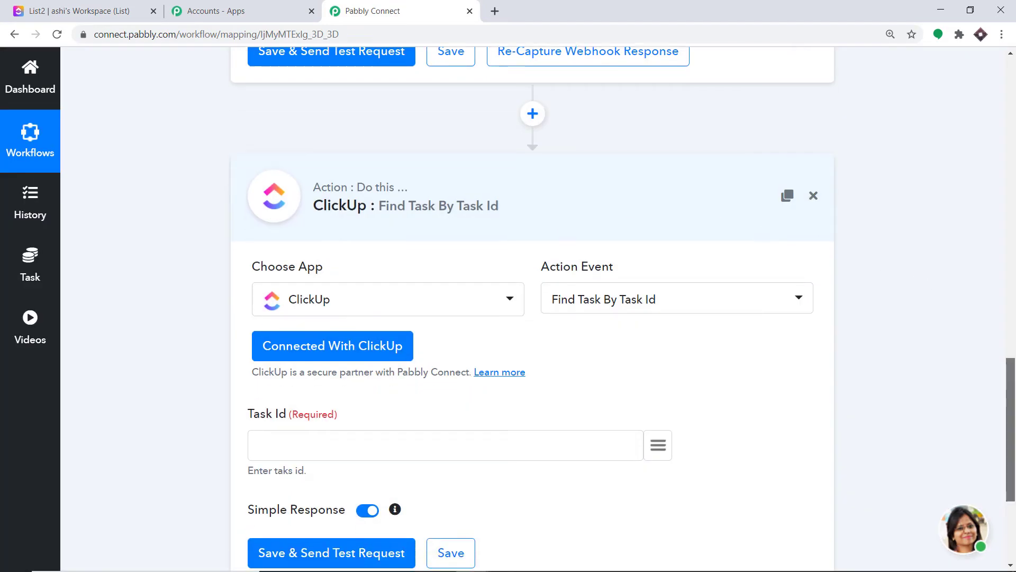
pyautogui.scroll(-3, 828, 340)
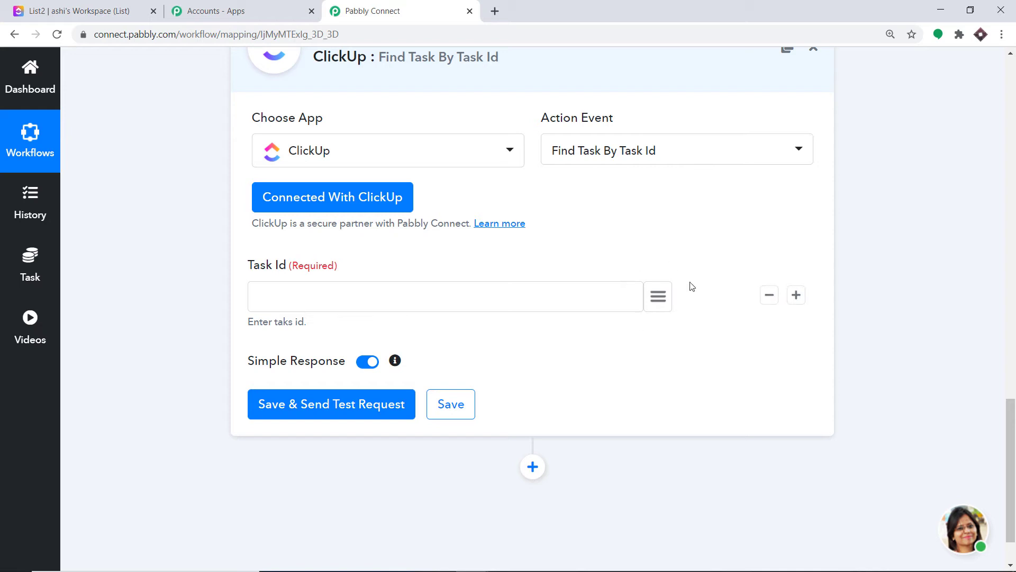
pyautogui.click(652, 300)
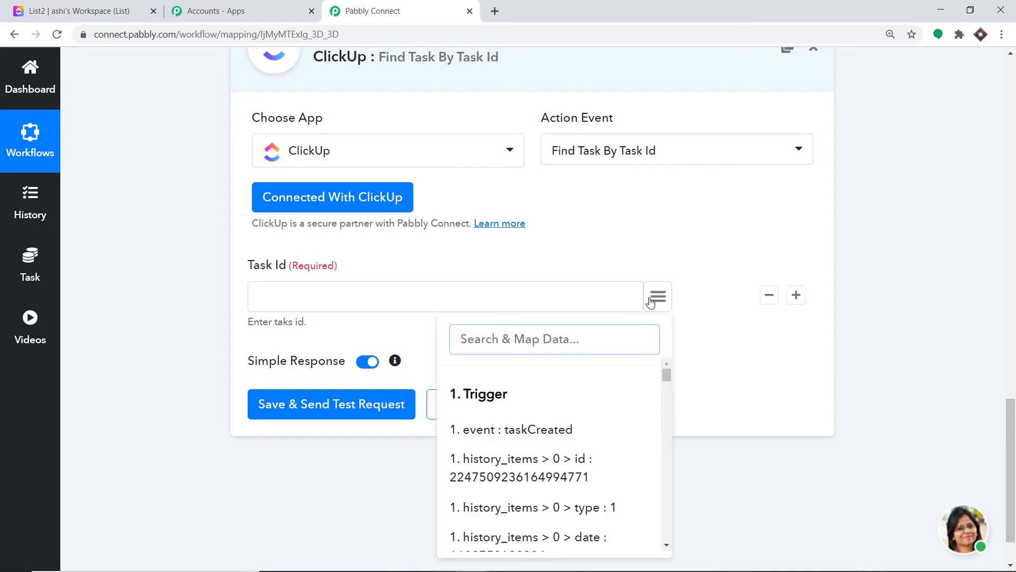
pyautogui.write('task')
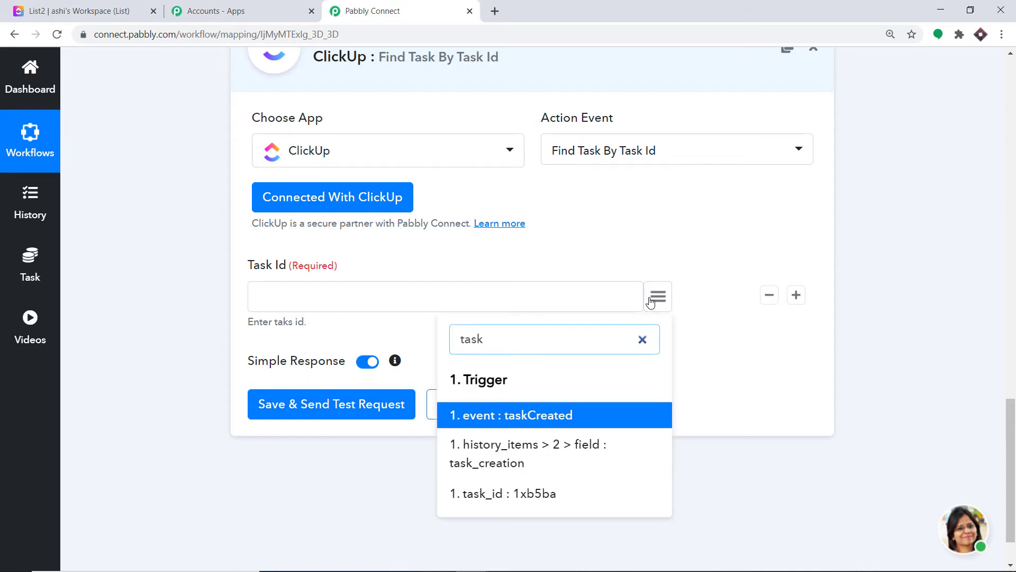
pyautogui.click(560, 500)
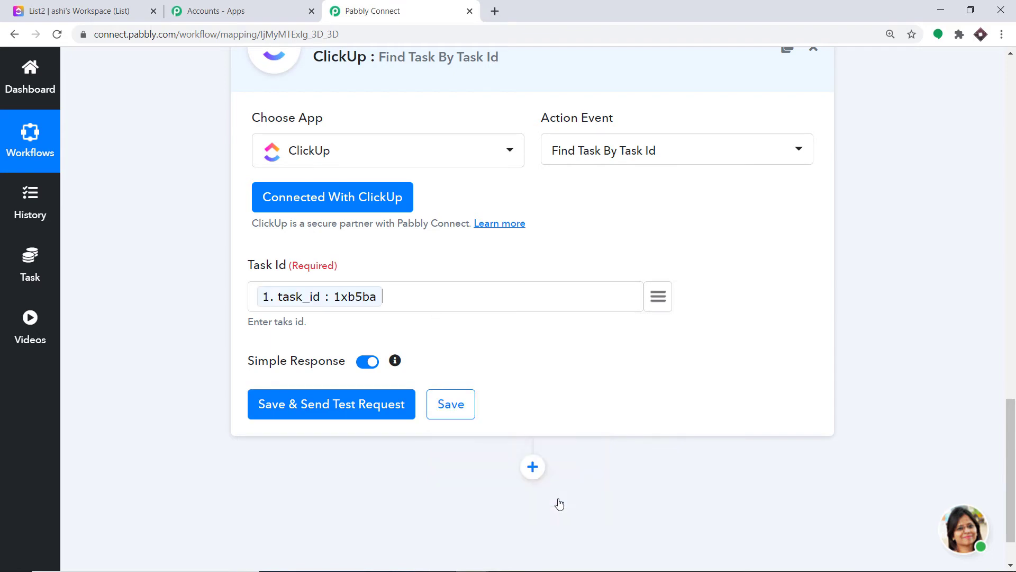
pyautogui.moveTo(423, 313)
pyautogui.click(320, 405)
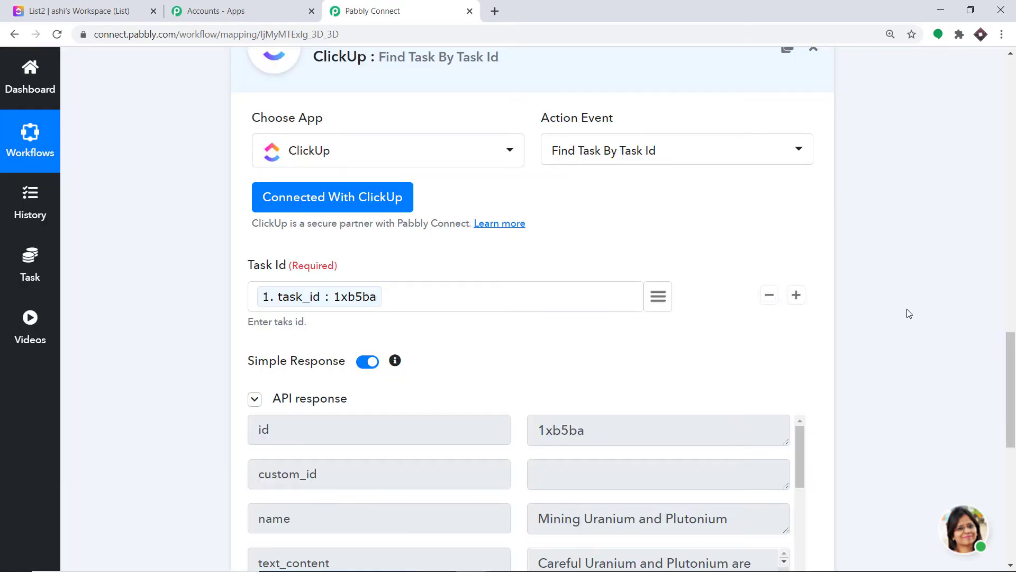
# - Enlarge the description value in the ClickUp action's API response to read its full text
pyautogui.moveTo(999, 354); pyautogui.dragTo(999, 406)
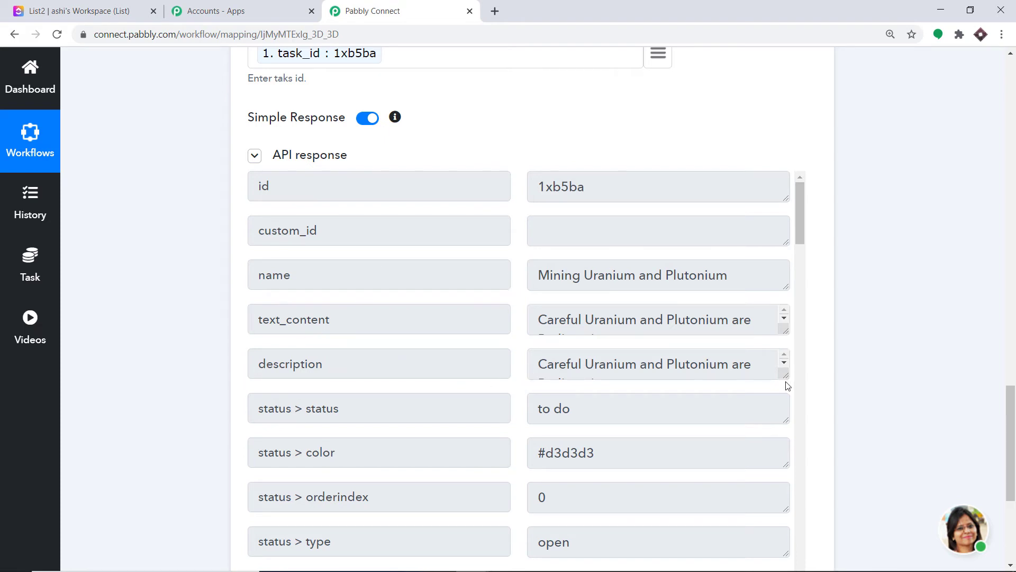
pyautogui.moveTo(785, 376); pyautogui.dragTo(786, 421)
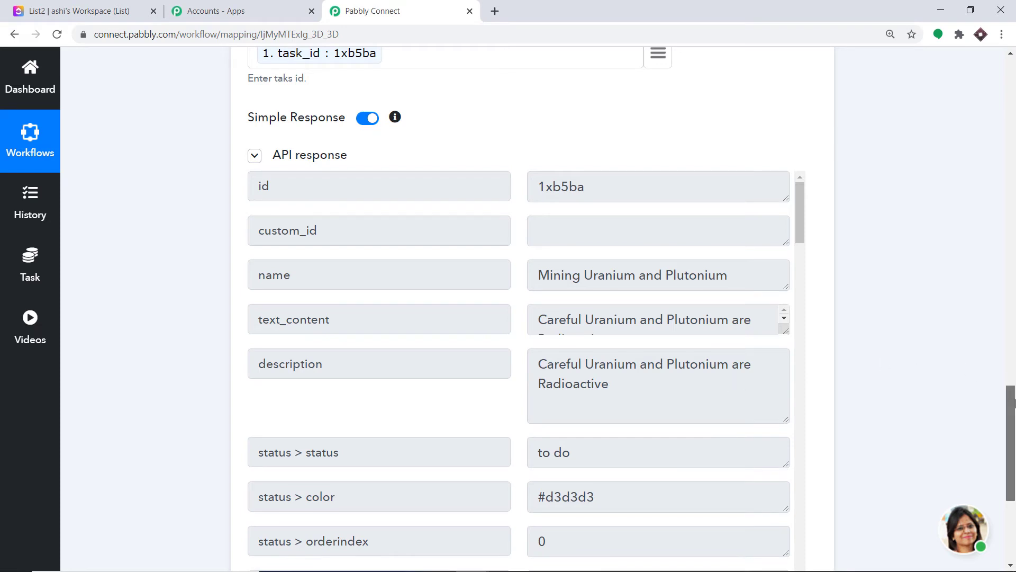
pyautogui.moveTo(1012, 442); pyautogui.dragTo(1011, 503)
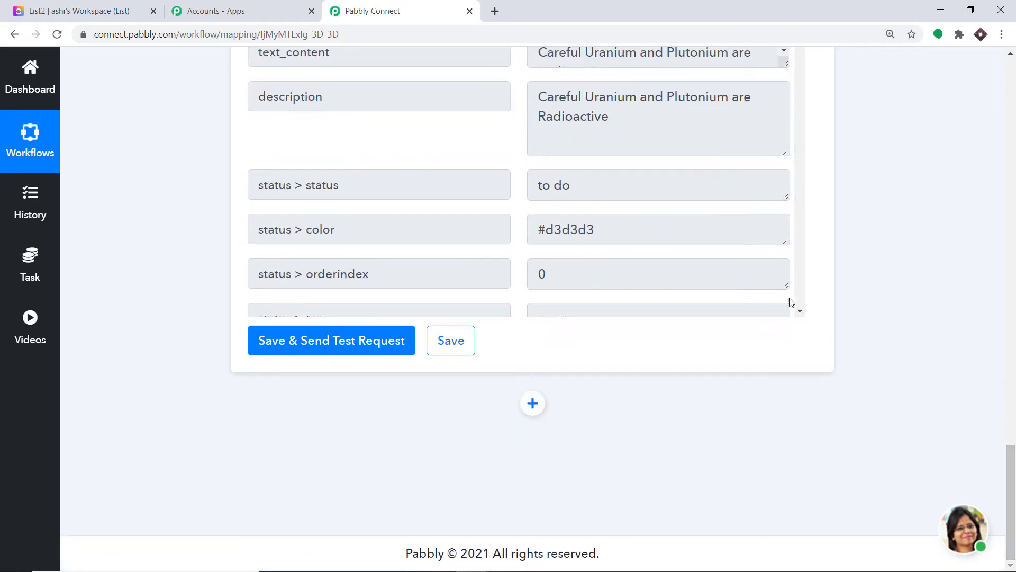
# - Add an action step below the ClickUp task lookup, using Gmail with the Send an Email action event
pyautogui.click(544, 411)
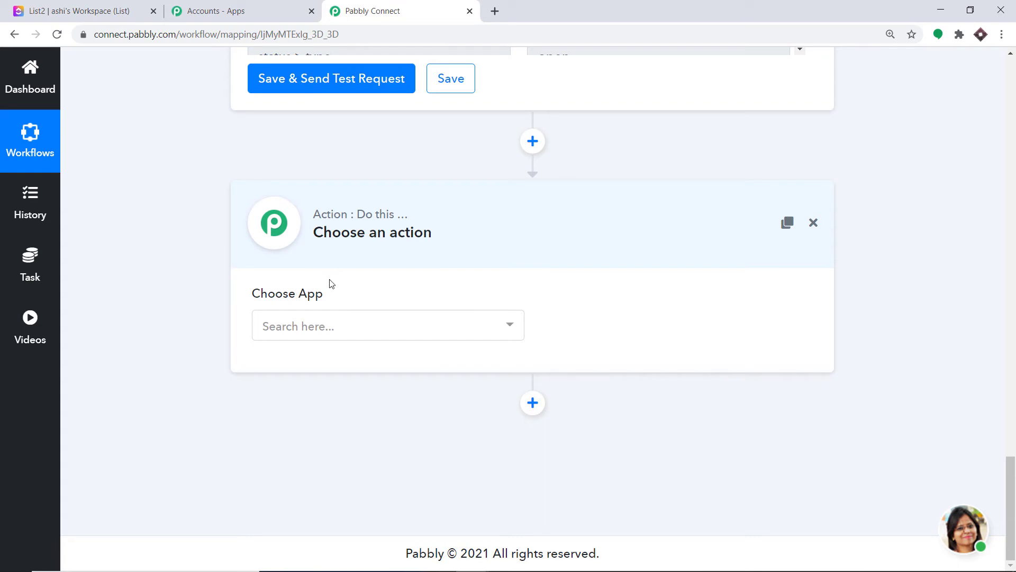
pyautogui.click(344, 325)
pyautogui.write('gamil')
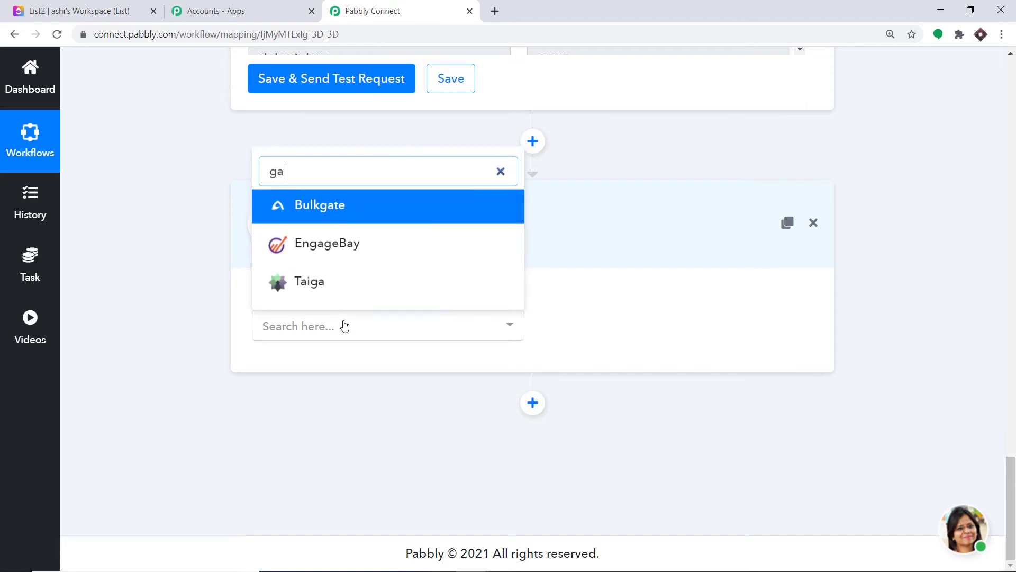
pyautogui.press('BackSpace')
pyautogui.press('BackSpace')
pyautogui.press('BackSpace')
pyautogui.press('BackSpace')
pyautogui.press('BackSpace')
pyautogui.write('gmai')
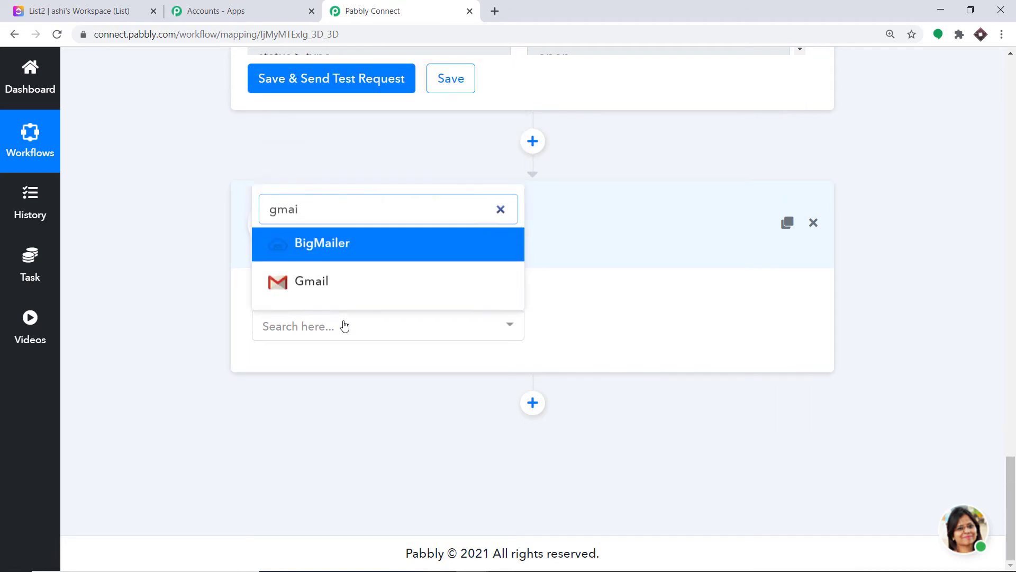
pyautogui.click(332, 281)
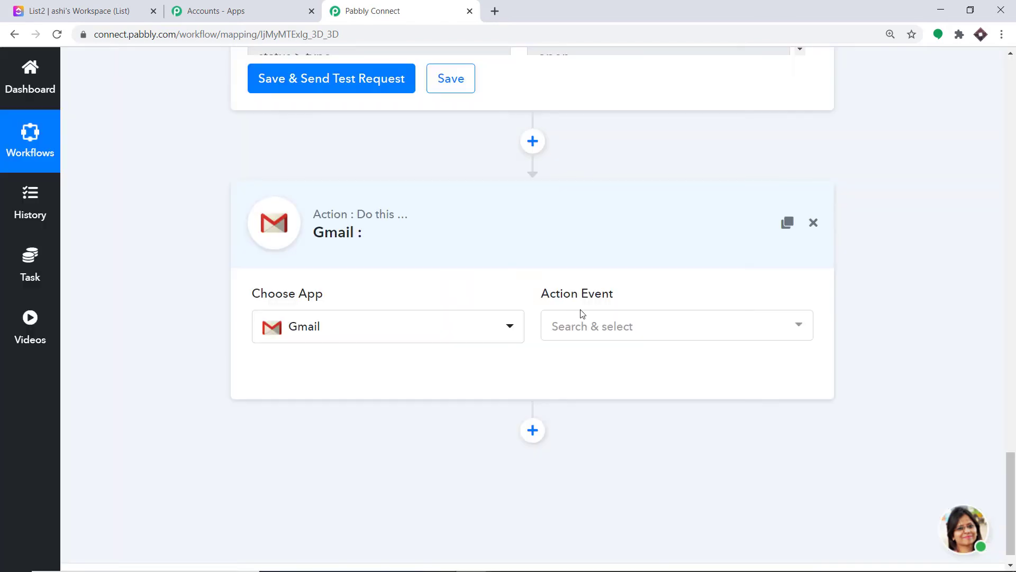
pyautogui.click(594, 333)
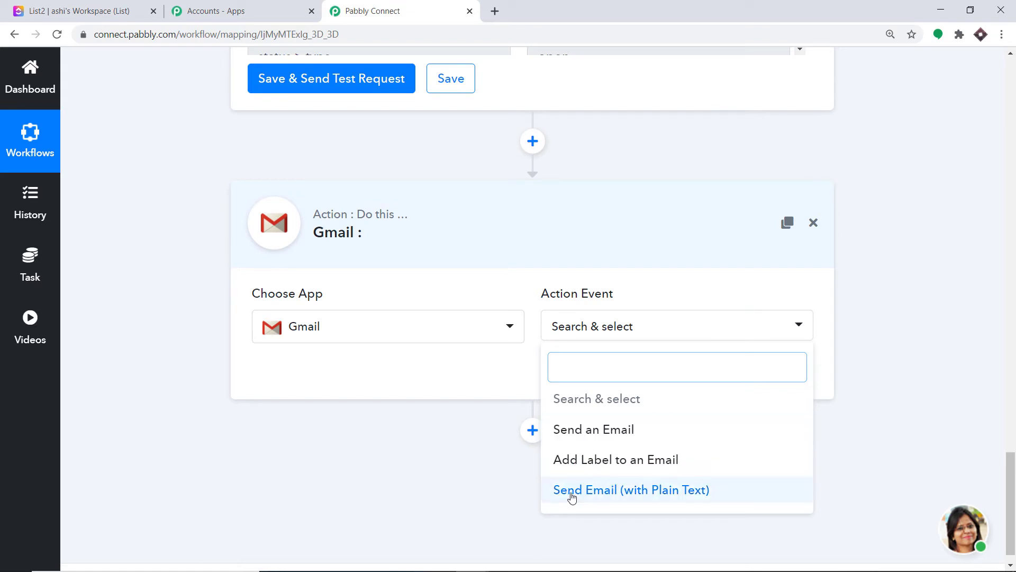
pyautogui.click(584, 431)
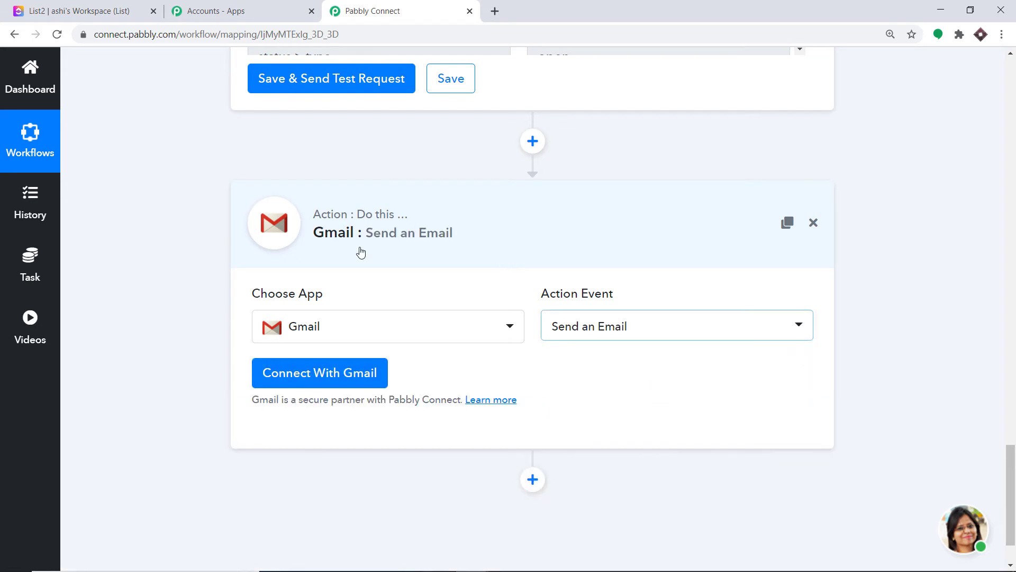
# - Connect the Gmail action by choosing the sender's Google account and allowing Pabbly Connect access to it
pyautogui.click(321, 381)
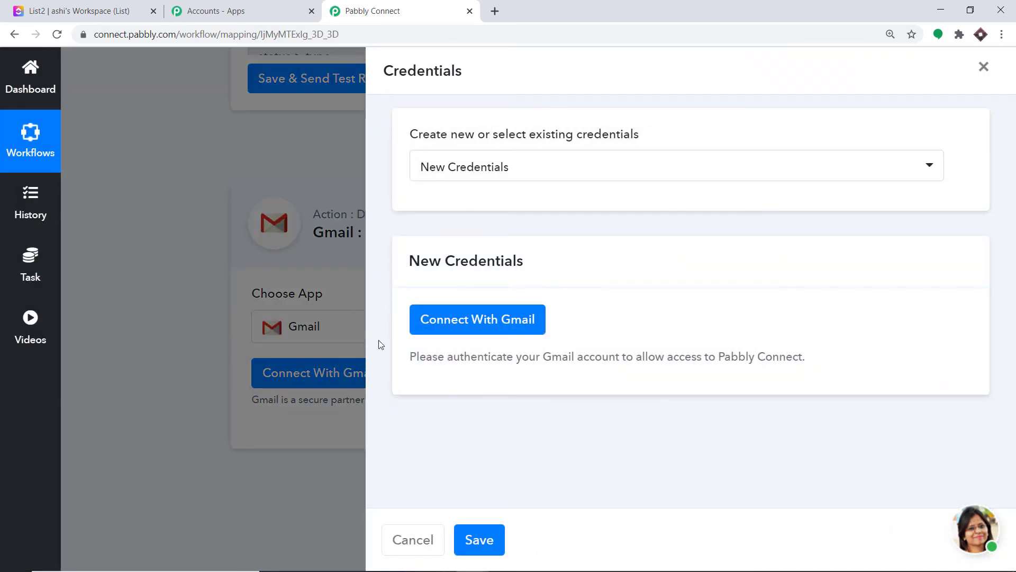
pyautogui.click(477, 332)
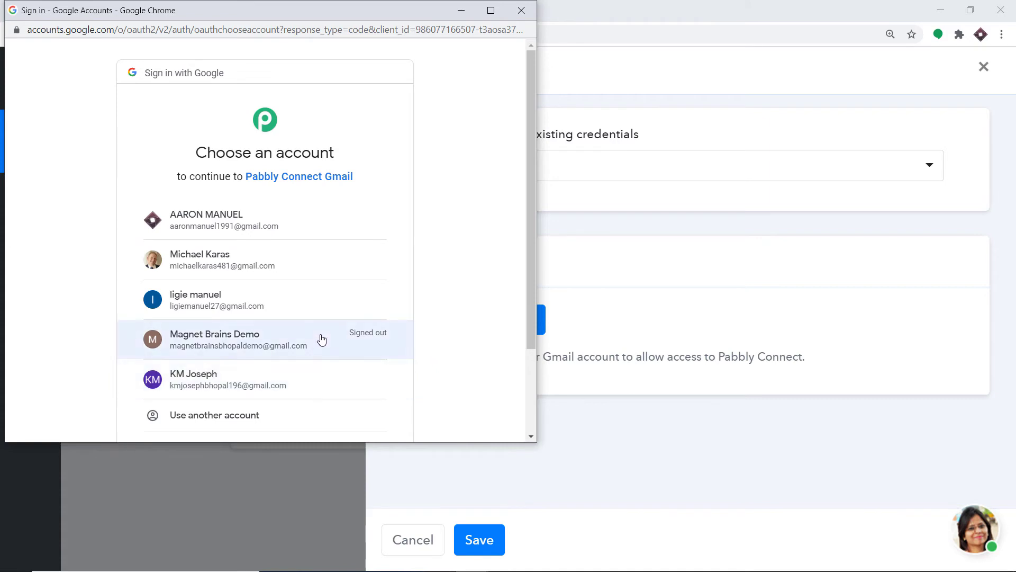
pyautogui.click(172, 271)
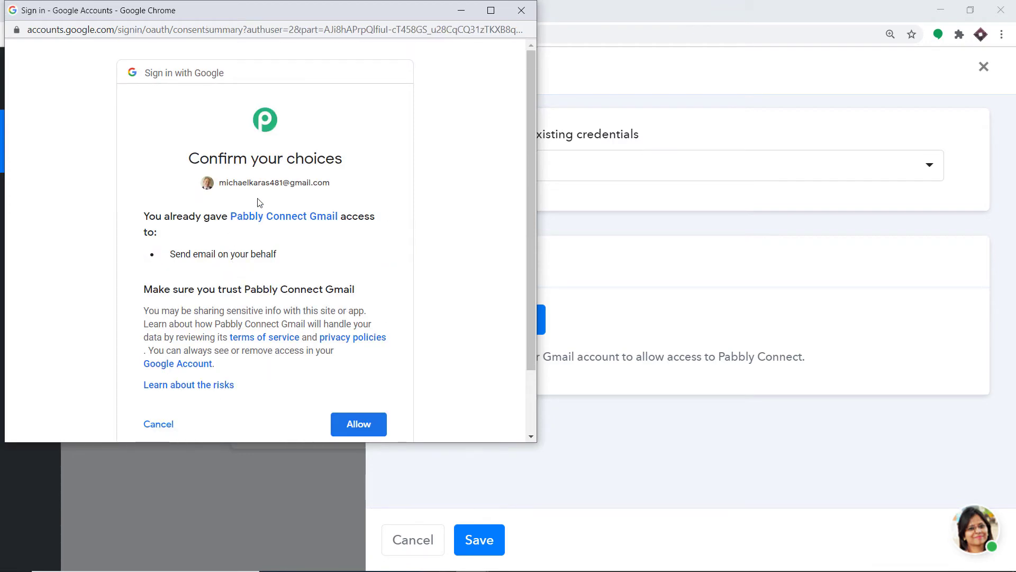
pyautogui.scroll(-1, 306, 201)
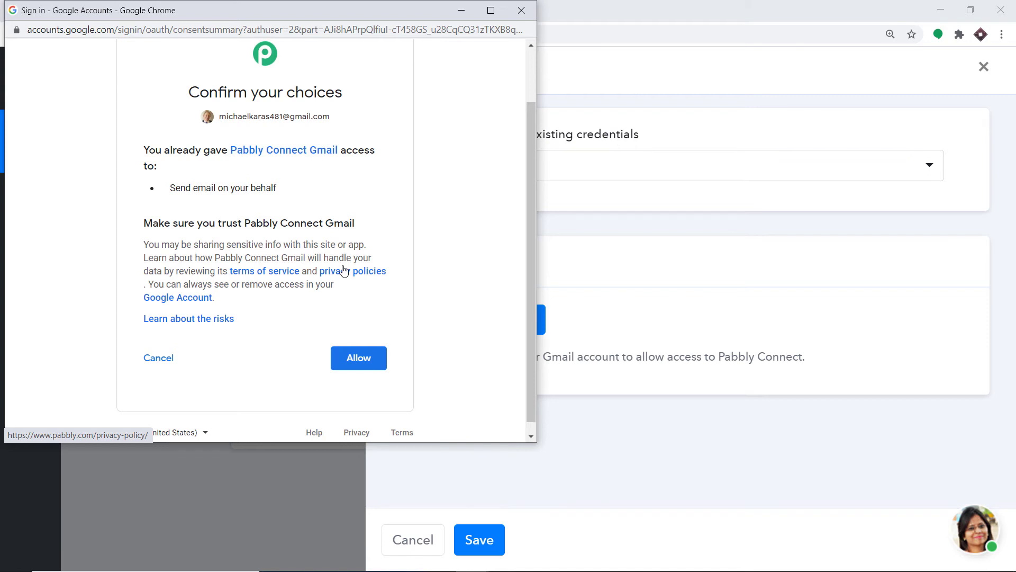
pyautogui.click(344, 361)
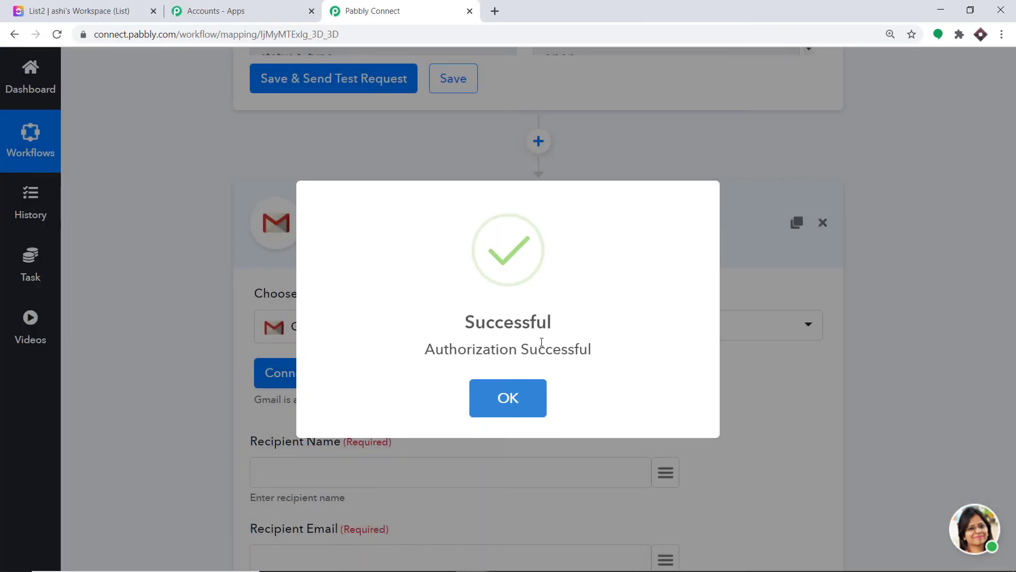
pyautogui.click(509, 397)
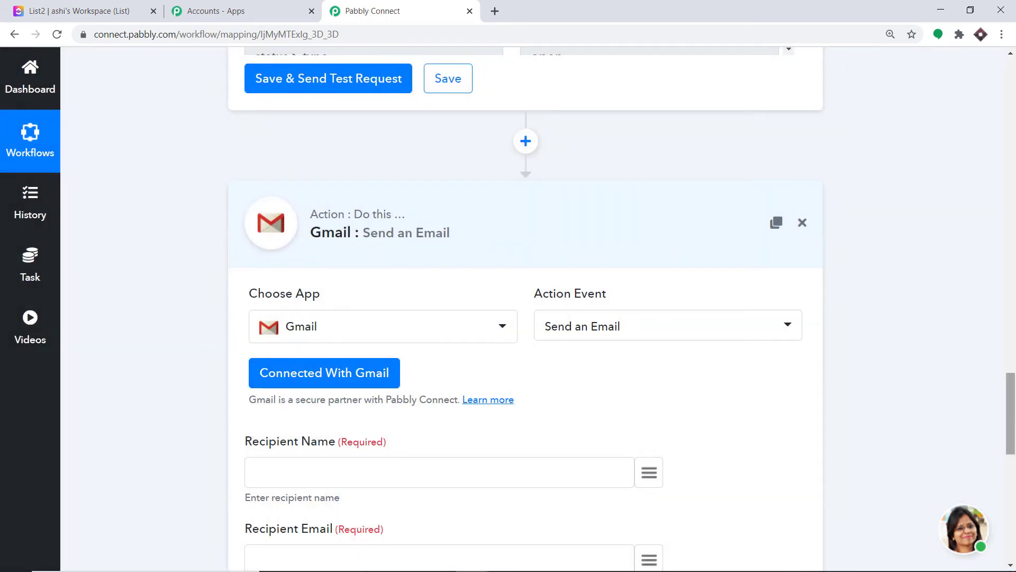
# - Map the email's Recipient Name to the trigger's history_items > 0 > after > username field
pyautogui.scroll(-6, 909, 292)
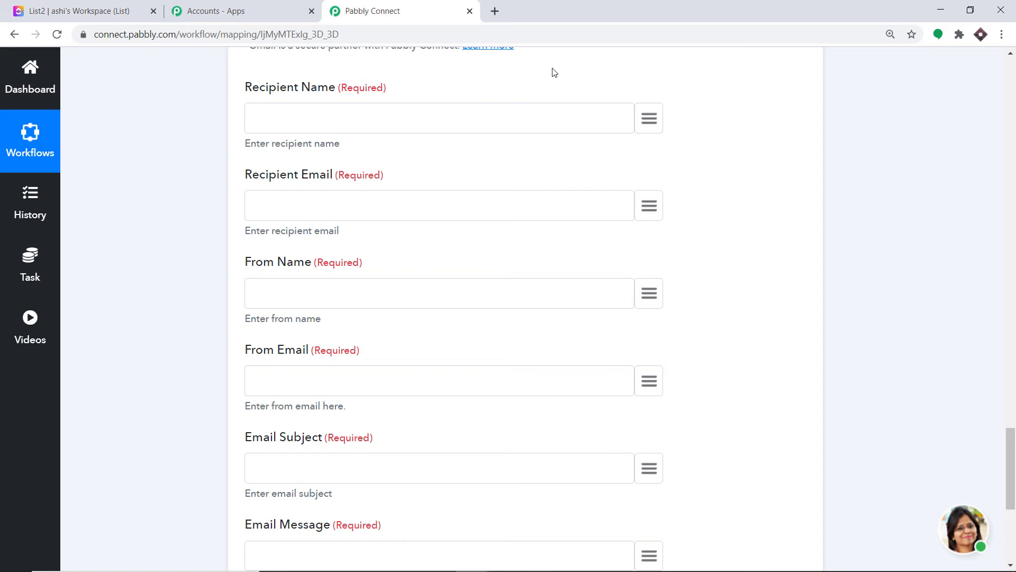
pyautogui.scroll(1, 540, 85)
pyautogui.click(649, 187)
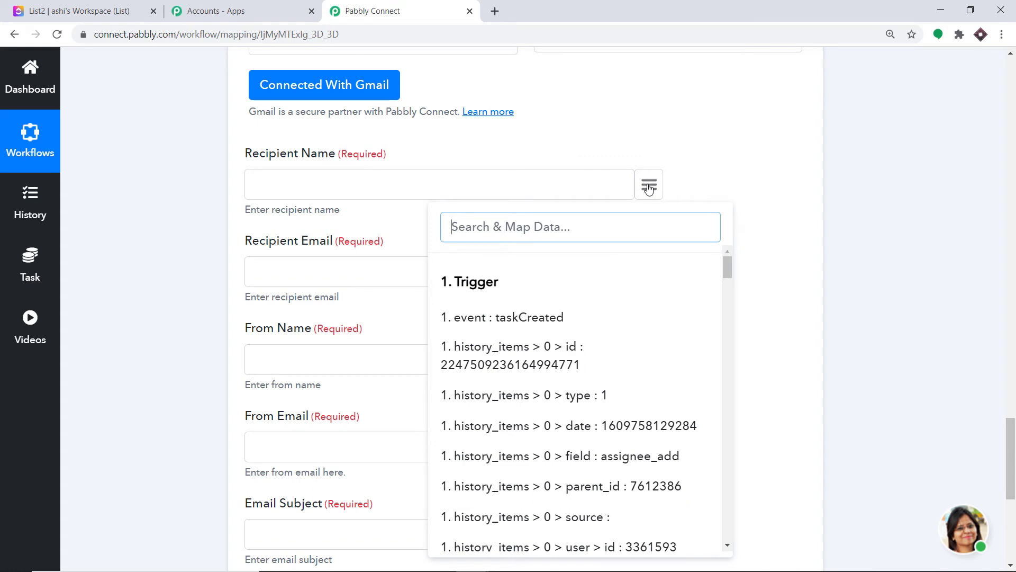
pyautogui.write('many')
pyautogui.press('BackSpace')
pyautogui.press('BackSpace')
pyautogui.press('BackSpace')
pyautogui.press('BackSpace')
pyautogui.write('aar')
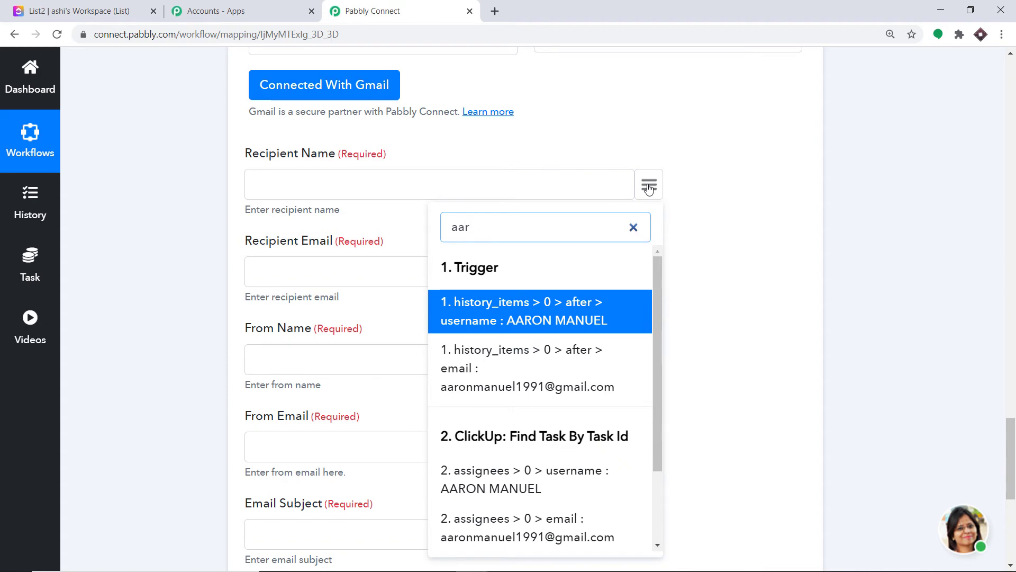
pyautogui.scroll(1, 649, 188)
pyautogui.click(465, 398)
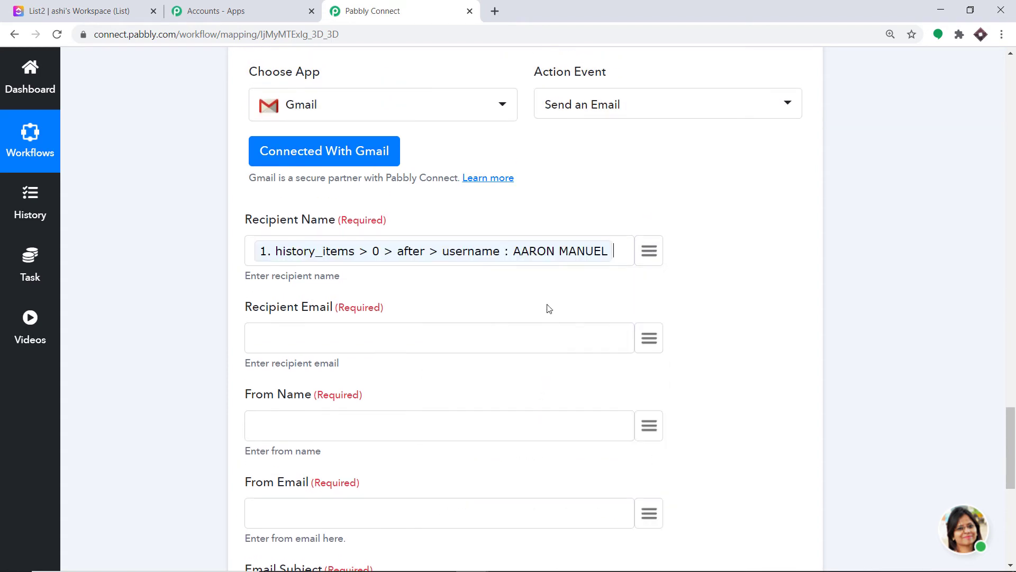
# - Map the Recipient Email to the trigger's history_items > 0 > after > email field
pyautogui.scroll(-1, 530, 275)
pyautogui.click(648, 273)
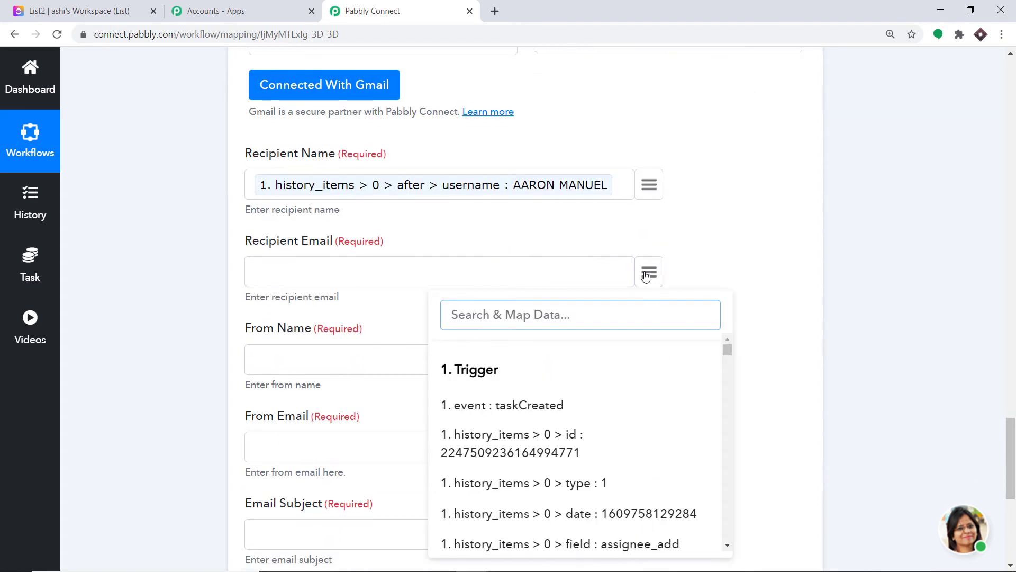
pyautogui.write('aar')
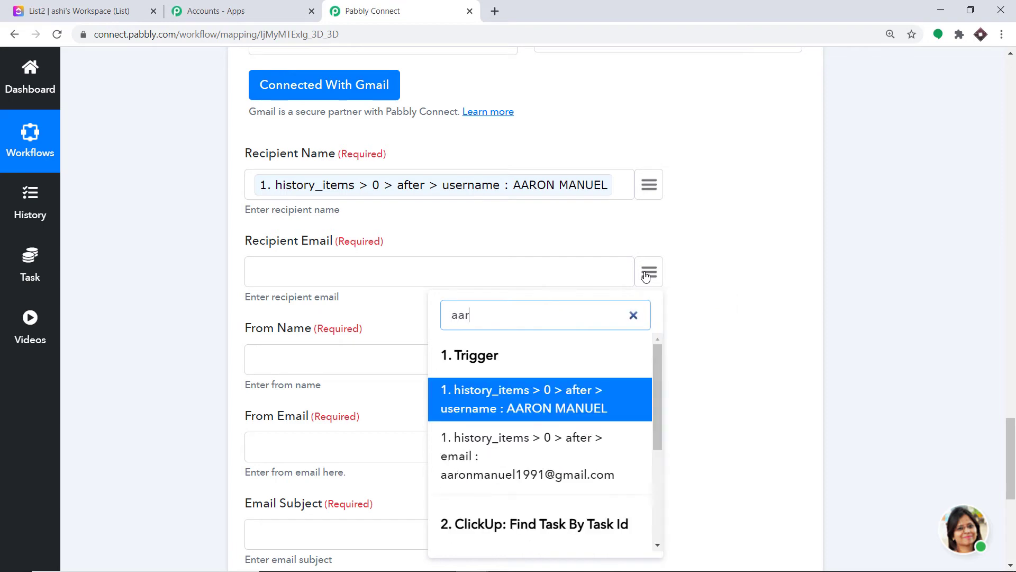
pyautogui.click(565, 462)
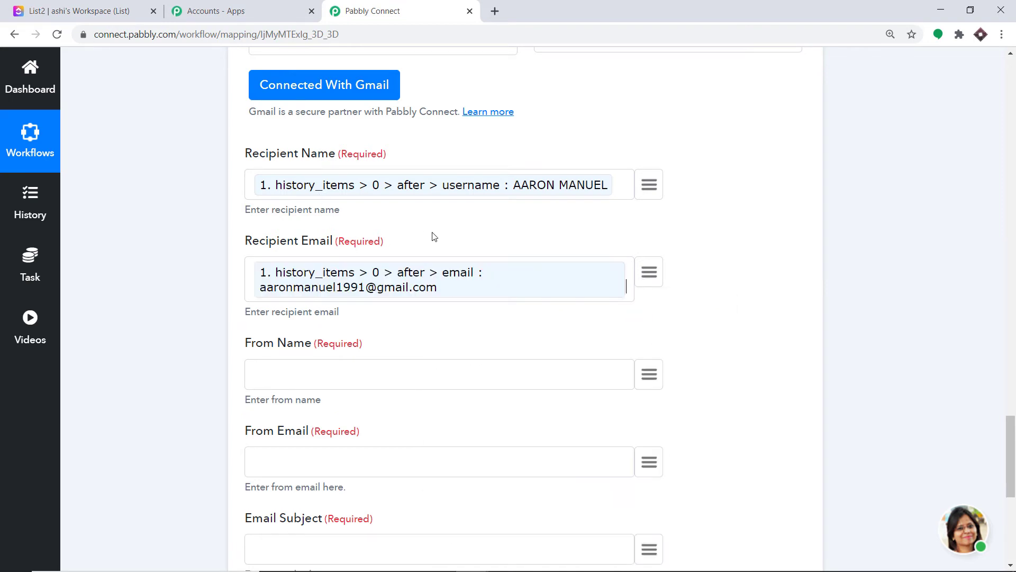
# - Enter the sender's first name as the email's From Name
pyautogui.scroll(-1, 434, 237)
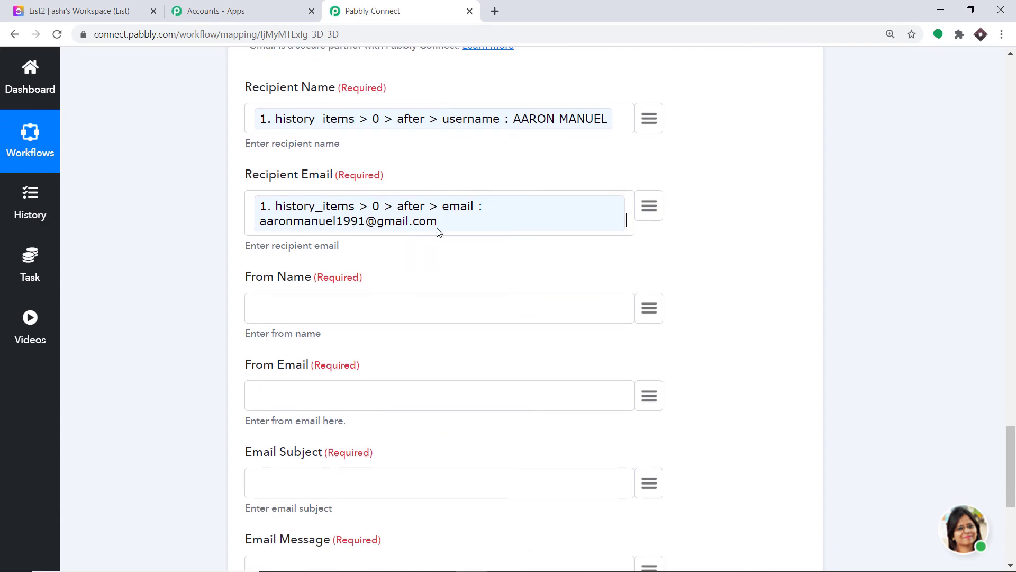
pyautogui.scroll(-1, 535, 232)
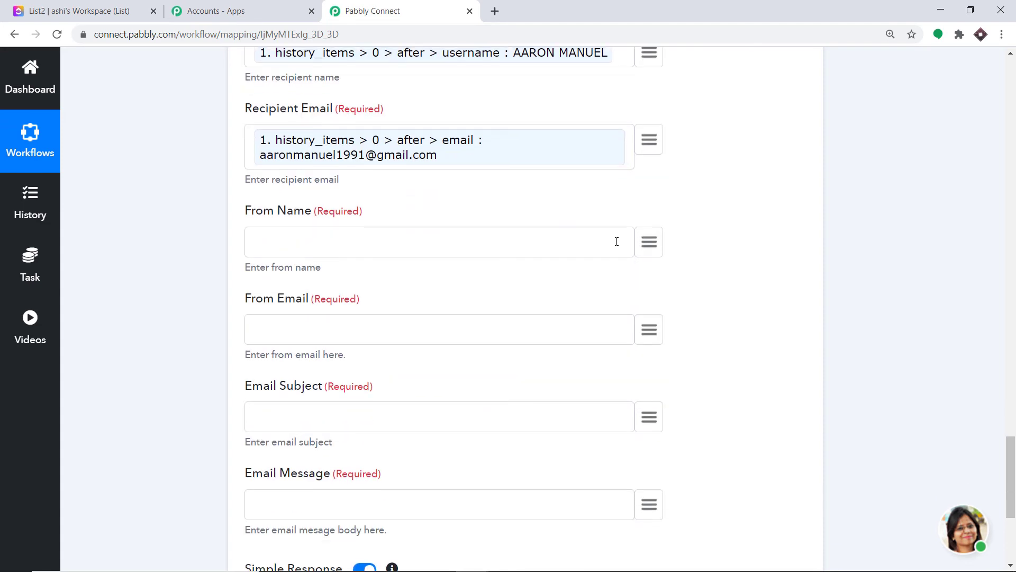
pyautogui.click(254, 254)
pyautogui.write('Micheal')
pyautogui.scroll(-2, 256, 256)
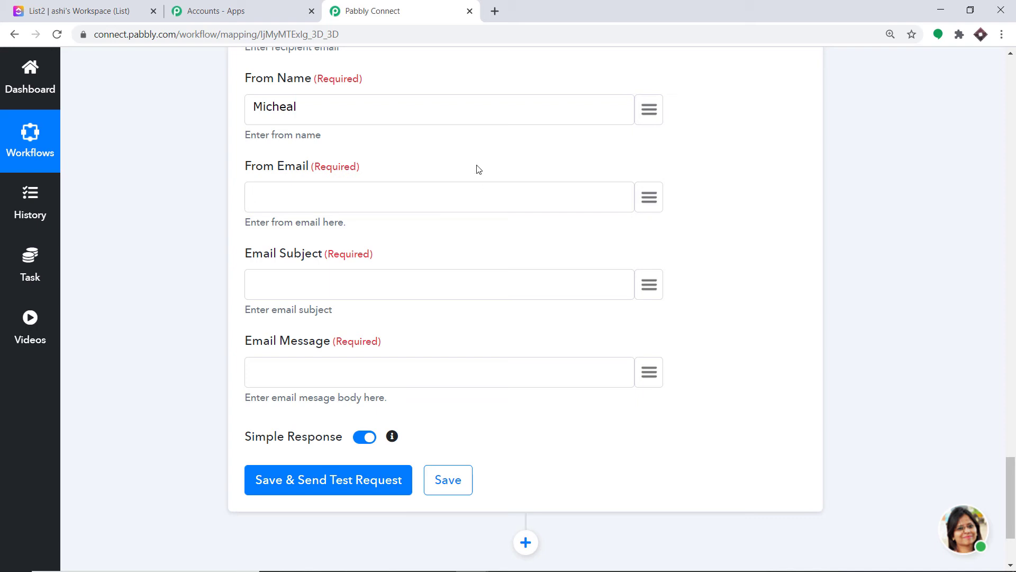
# - Enter the sender's email address as the email's From Email
pyautogui.rightClick(321, 193)
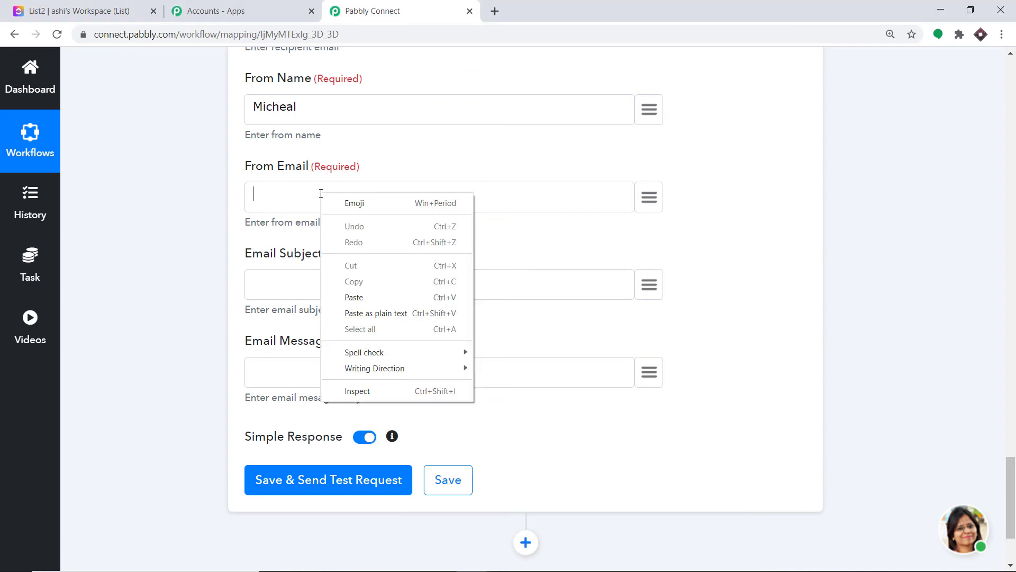
pyautogui.click(360, 295)
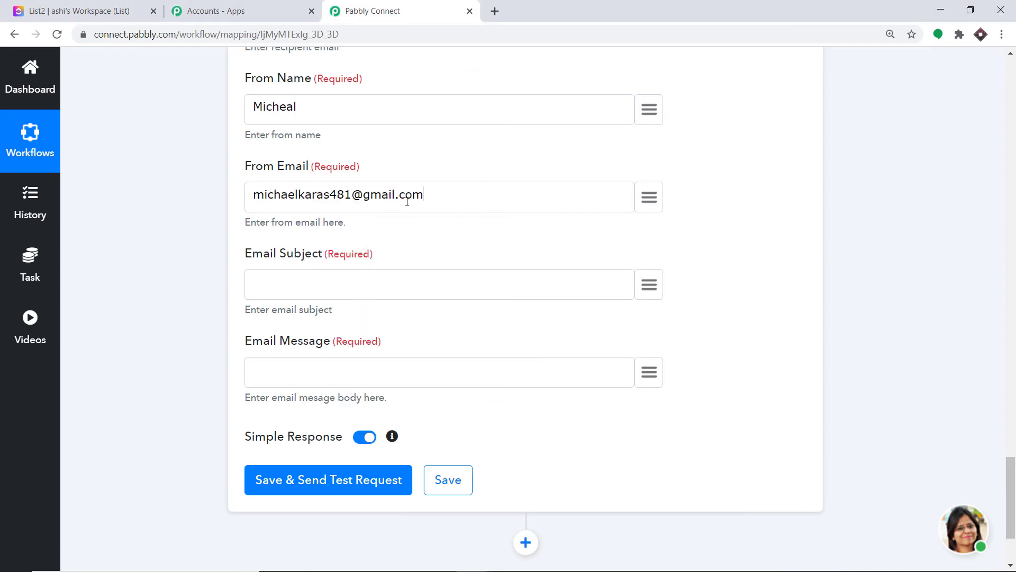
# - Map the Email Subject to the task name field from the ClickUp Find Task By Task Id step
pyautogui.click(650, 287)
pyautogui.write('tit')
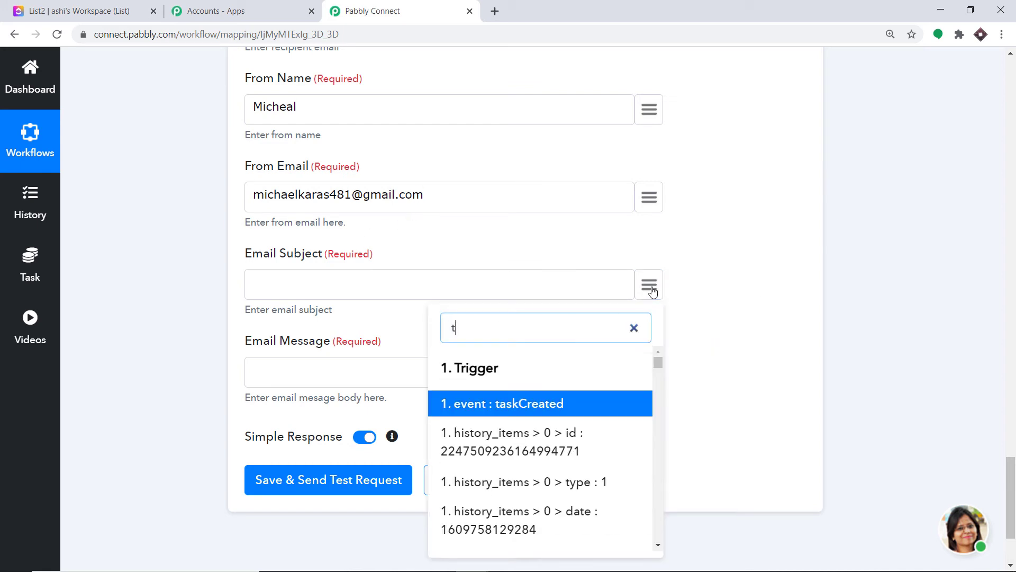
pyautogui.press('BackSpace')
pyautogui.press('BackSpace')
pyautogui.write('as')
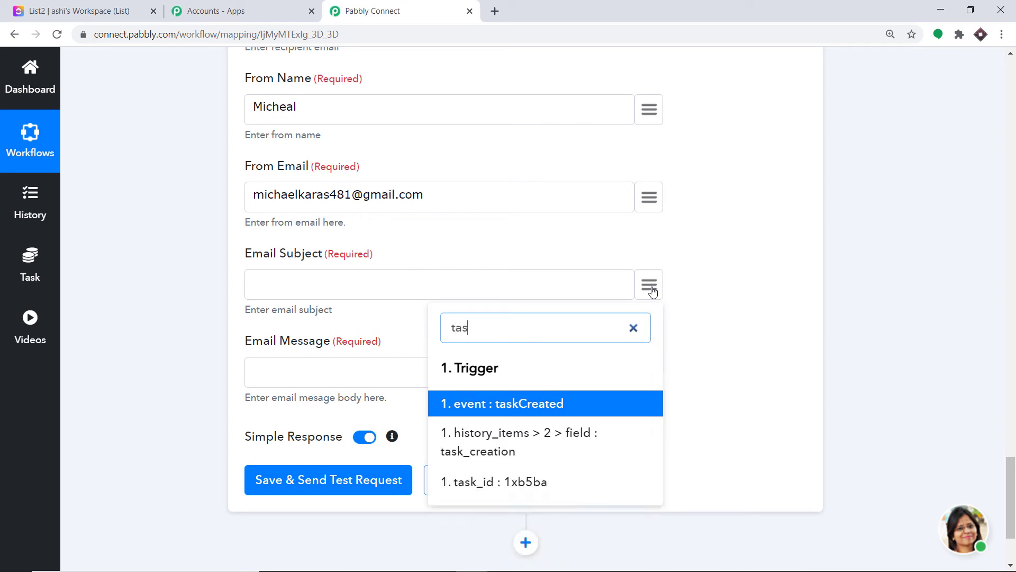
pyautogui.press('BackSpace')
pyautogui.press('BackSpace')
pyautogui.press('BackSpace')
pyautogui.press('BackSpace')
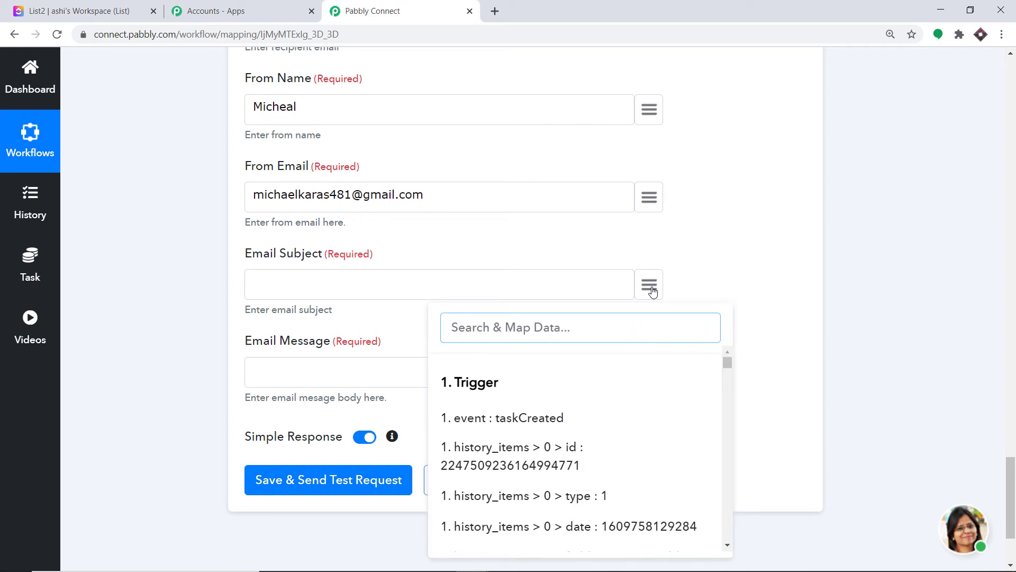
pyautogui.scroll(-10, 669, 392)
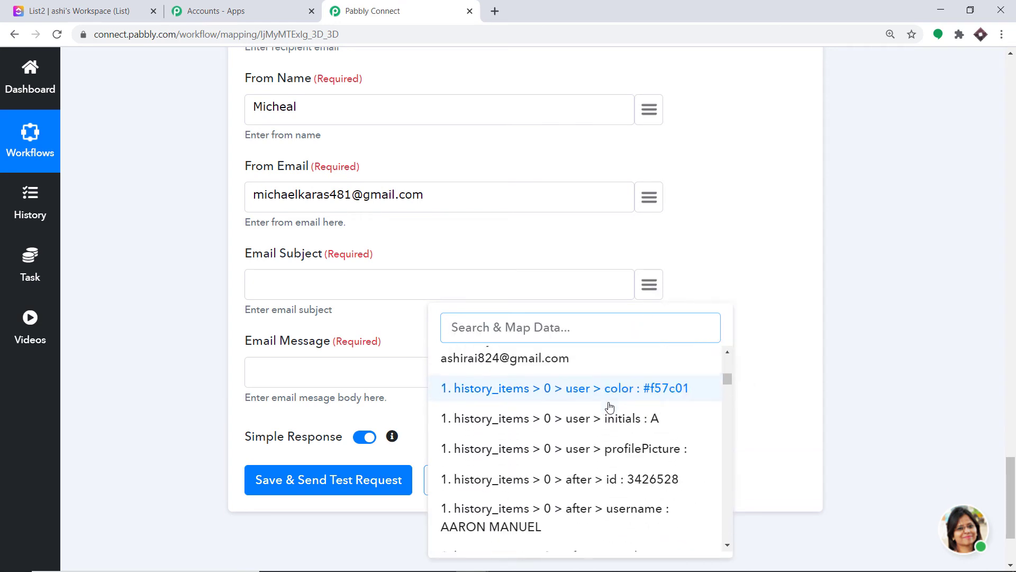
pyautogui.scroll(-12, 610, 407)
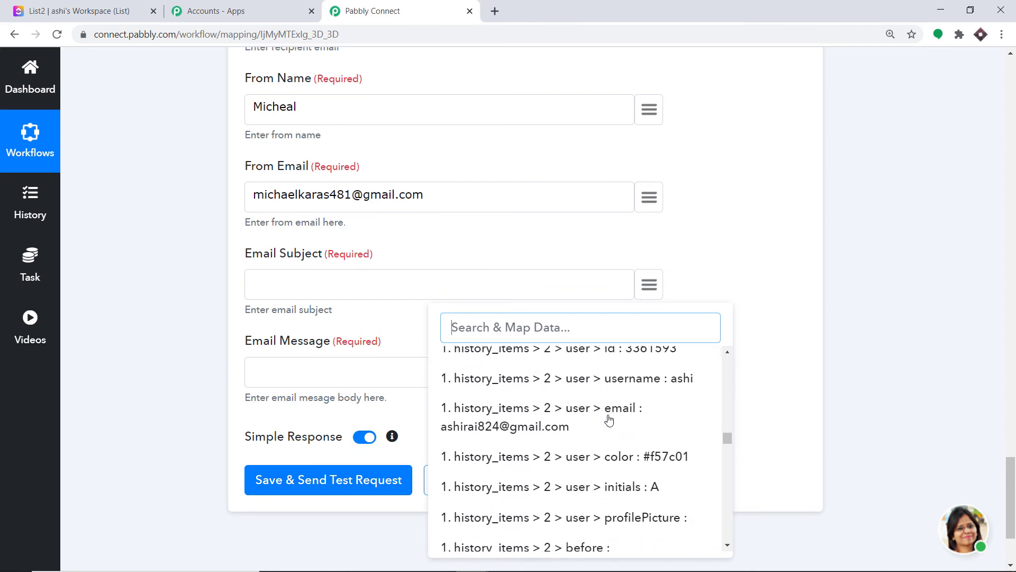
pyautogui.scroll(6, 609, 420)
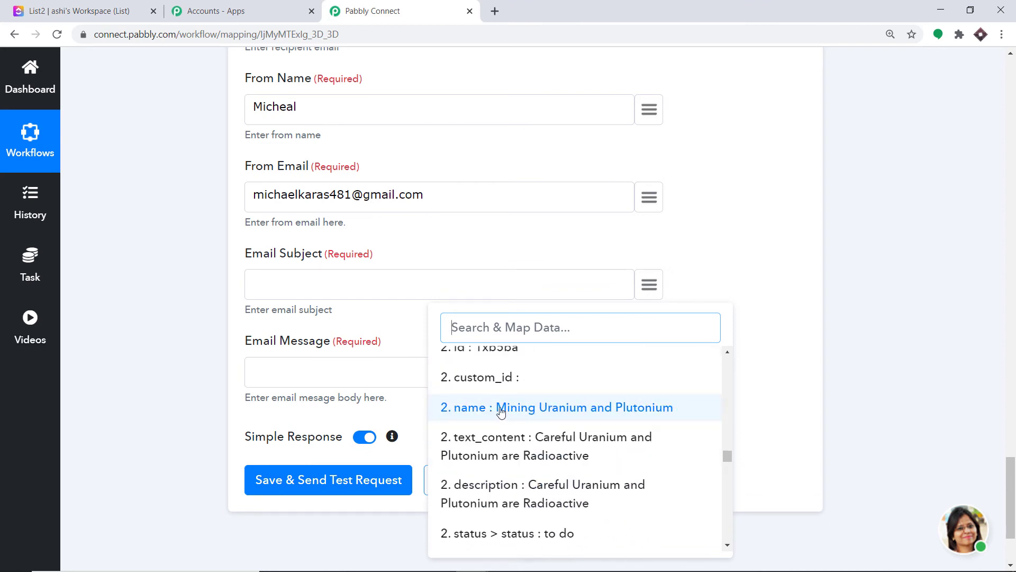
pyautogui.click(578, 413)
# - Begin the Email Message with "Lets begin this task" followed by the mapped task name field from step 2
pyautogui.scroll(-1, 267, 290)
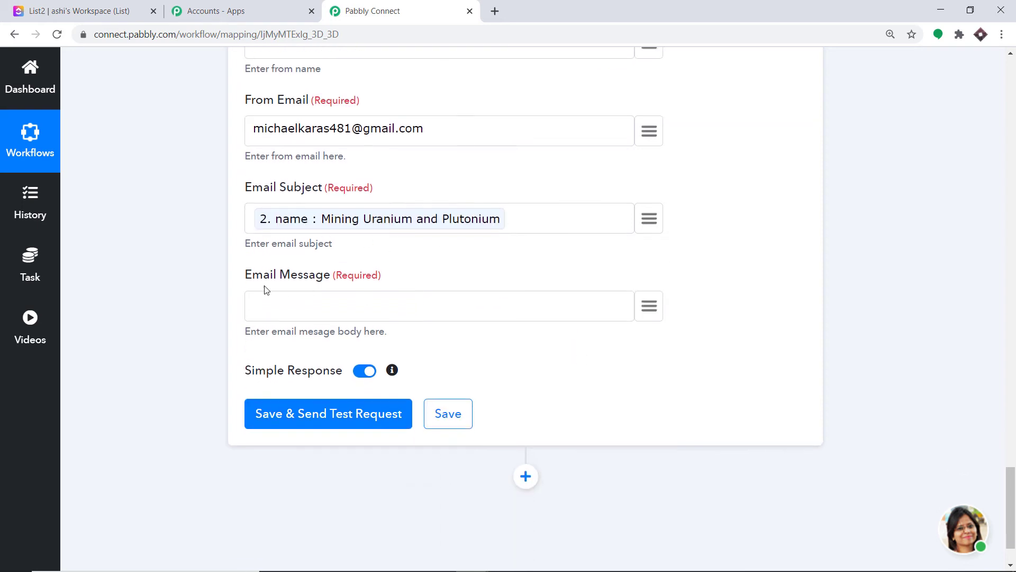
pyautogui.click(303, 316)
pyautogui.write('Lets begin this task')
pyautogui.click(648, 307)
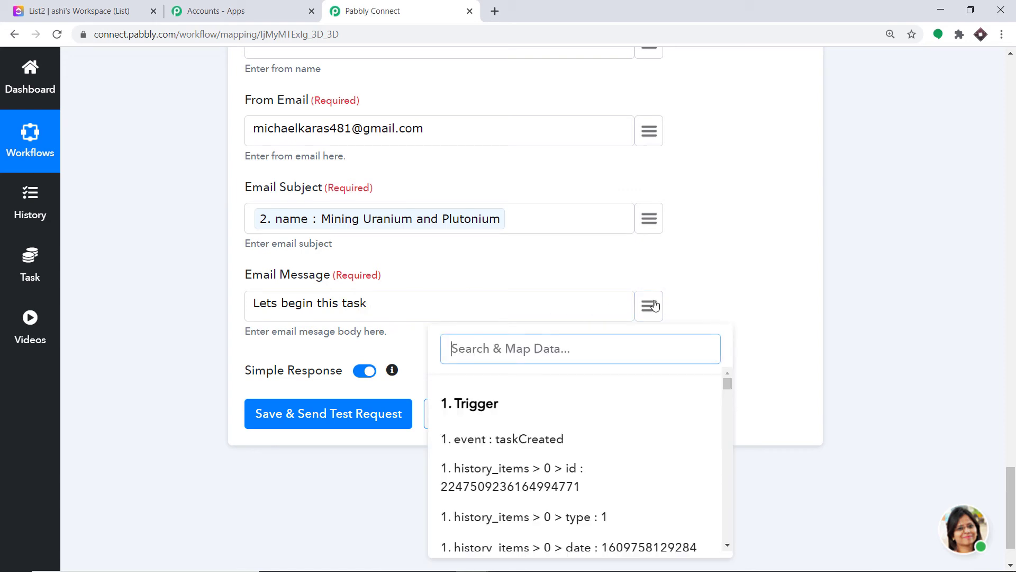
pyautogui.write('min')
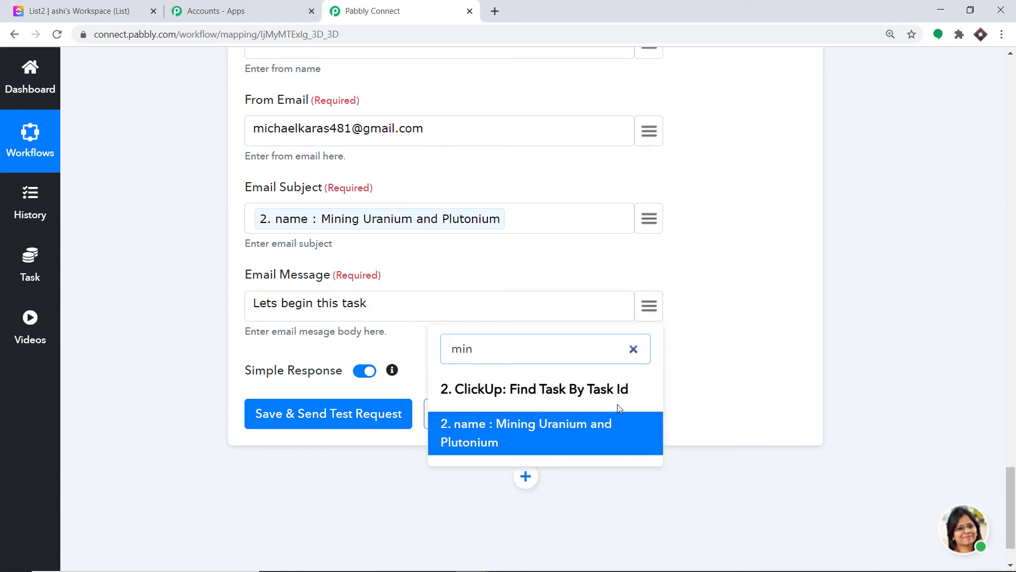
pyautogui.click(585, 438)
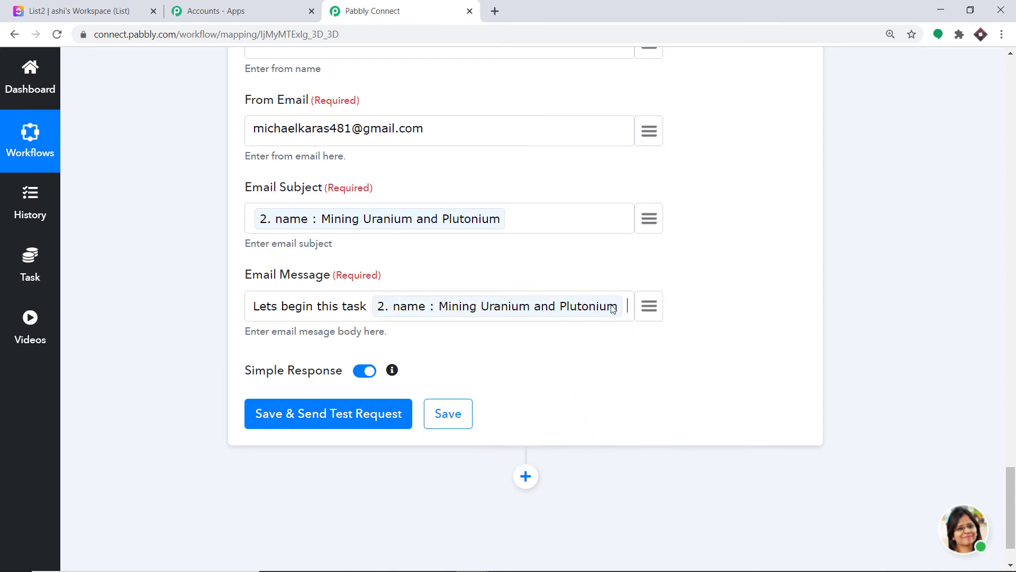
# - Append "and" plus the mapped description field from step 2 to the Email Message
pyautogui.write('and')
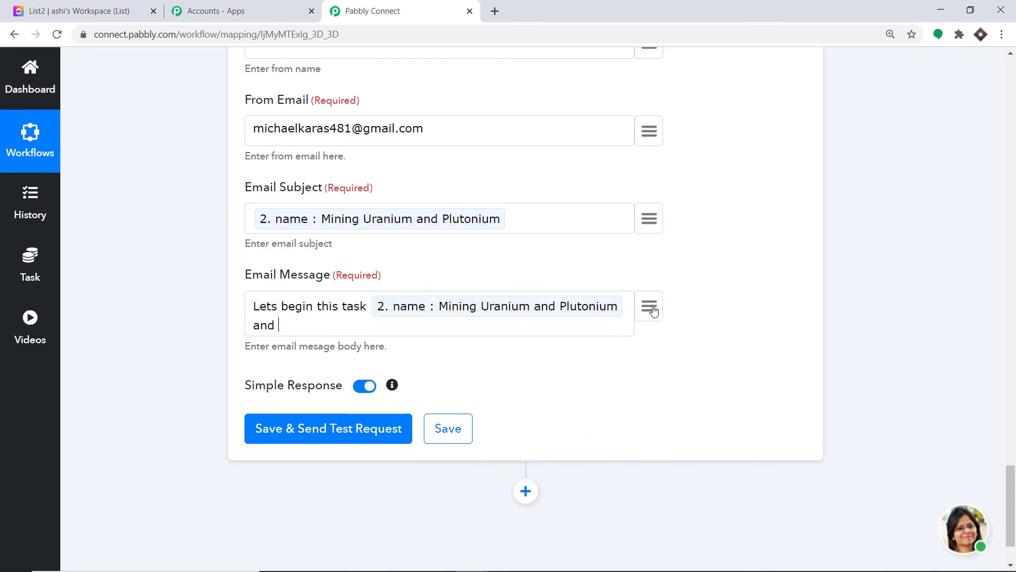
pyautogui.click(653, 310)
pyautogui.write('descr')
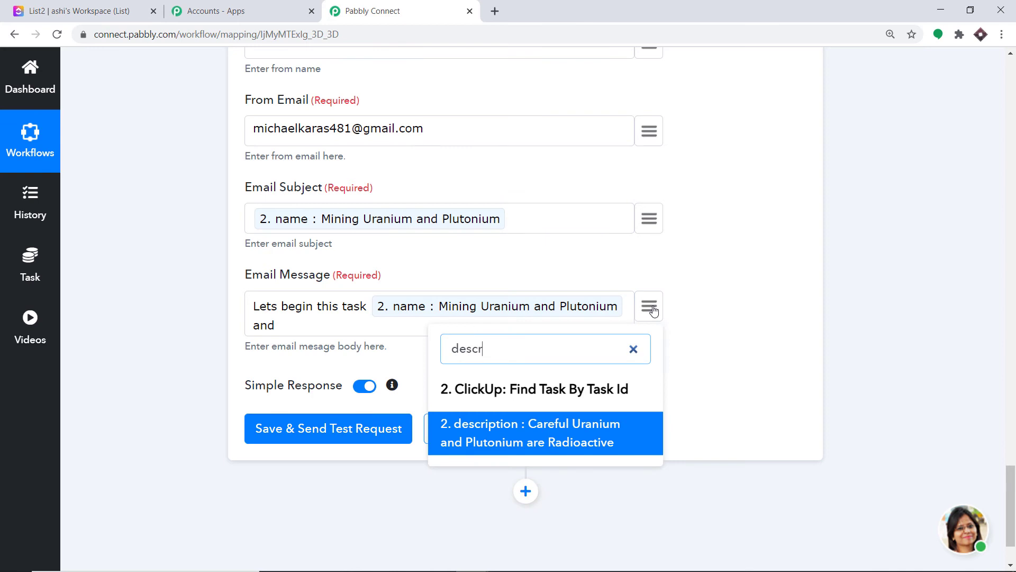
pyautogui.click(593, 442)
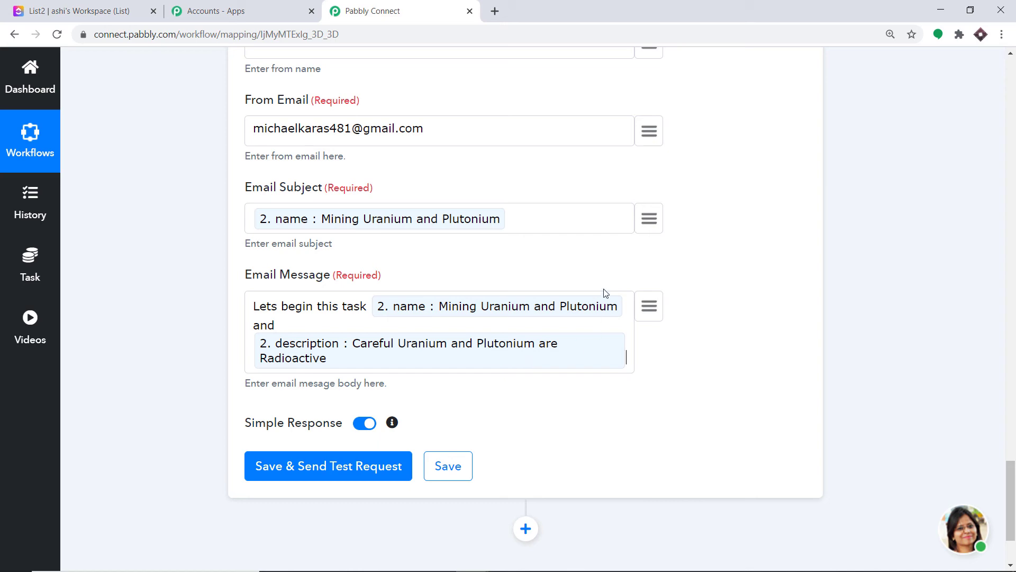
# - Review the Gmail action's field mappings, save the action with a test request, and check its API response
pyautogui.scroll(5, 399, 360)
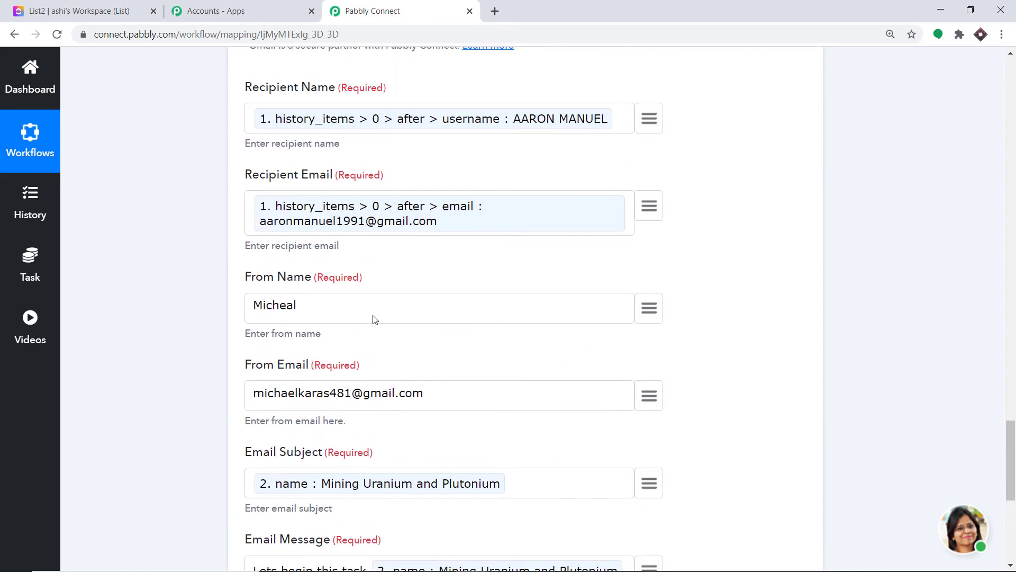
pyautogui.scroll(3, 375, 317)
pyautogui.scroll(-4, 419, 313)
pyautogui.scroll(-5, 420, 313)
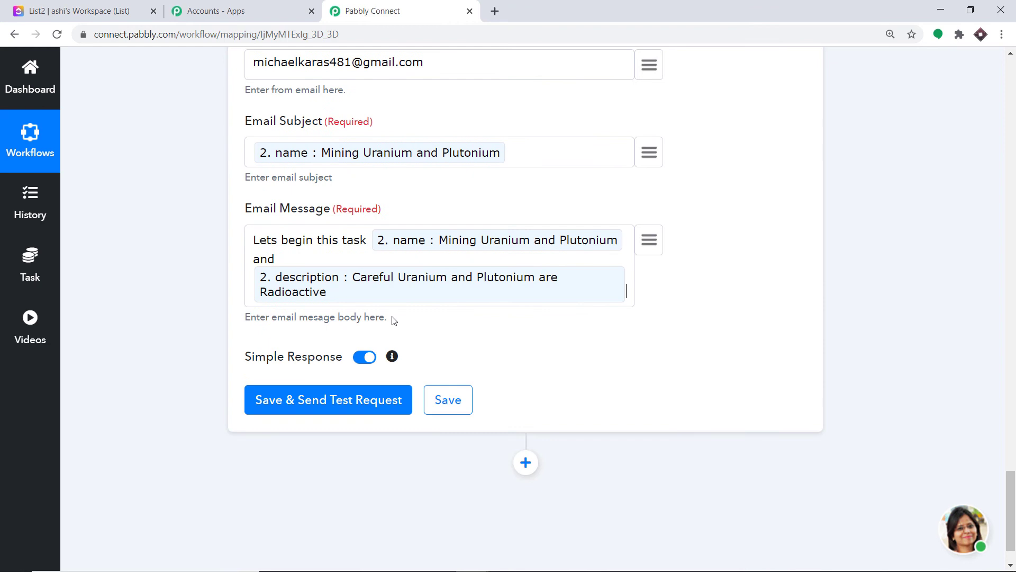
pyautogui.click(286, 407)
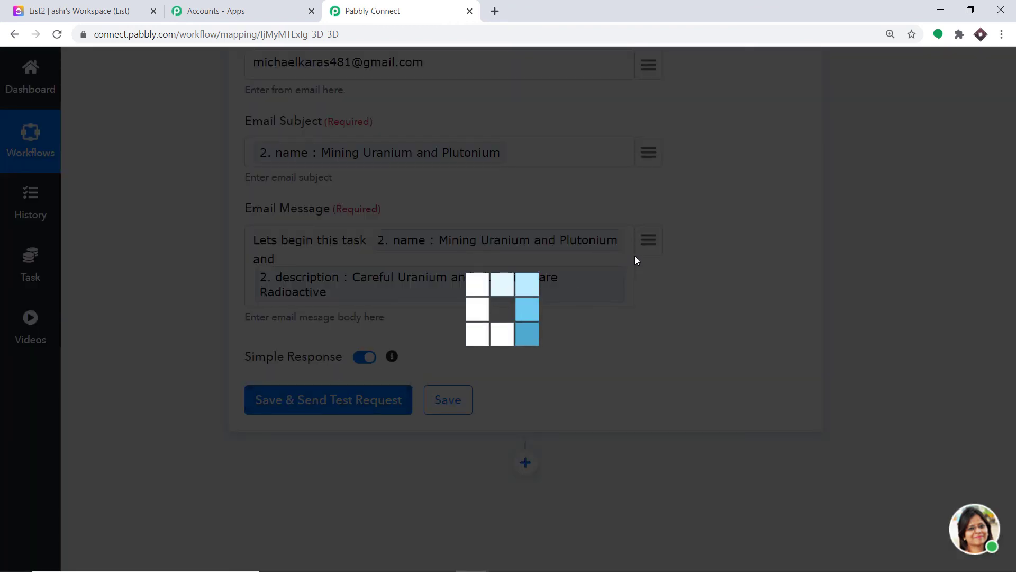
pyautogui.scroll(-3, 598, 287)
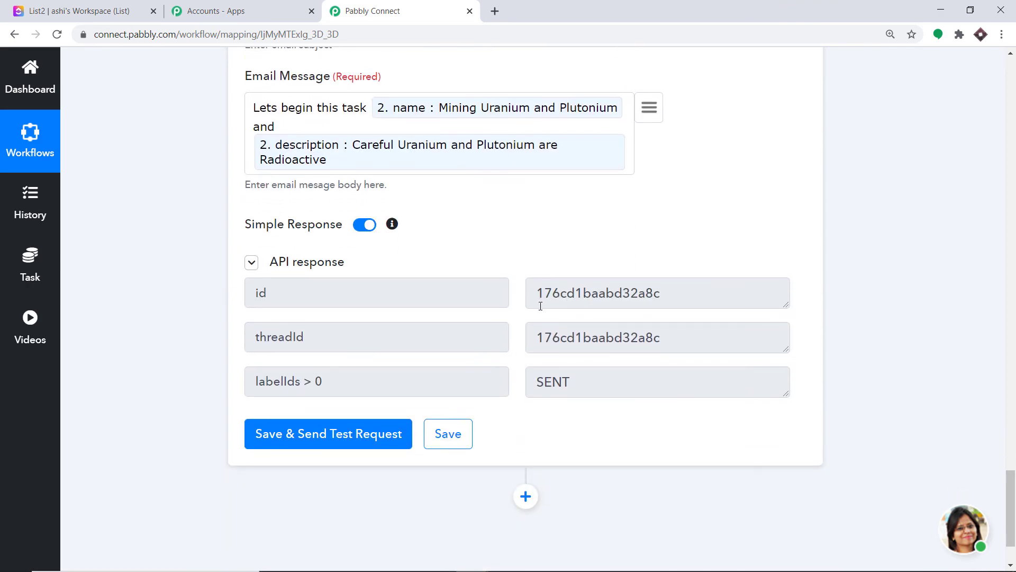
pyautogui.scroll(10, 540, 306)
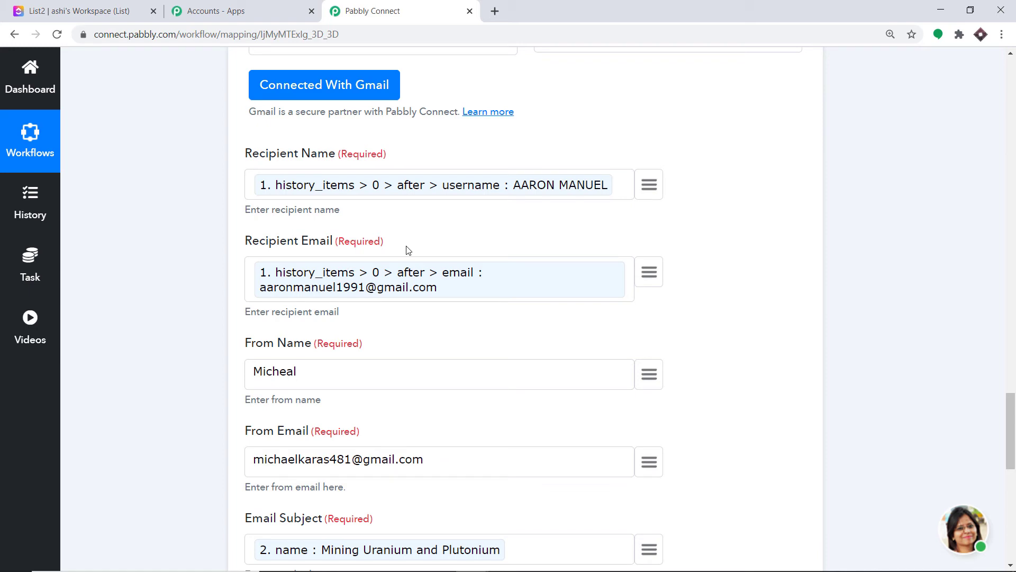
# - Switch to the assignee's Gmail inbox in a new browser tab and open the "Mining Uranium and Plutonium" email sent by the workflow
pyautogui.click(495, 11)
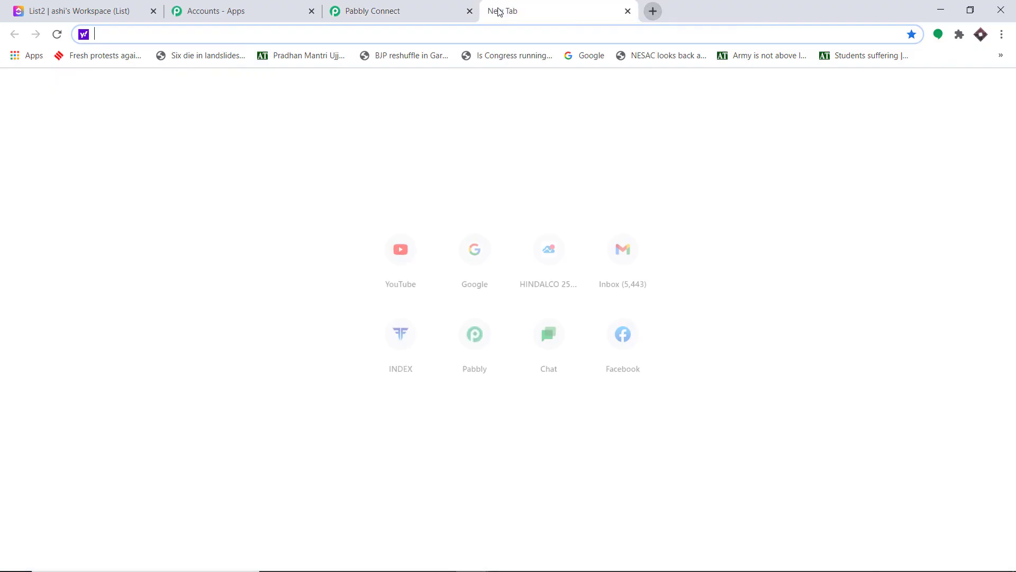
pyautogui.click(619, 259)
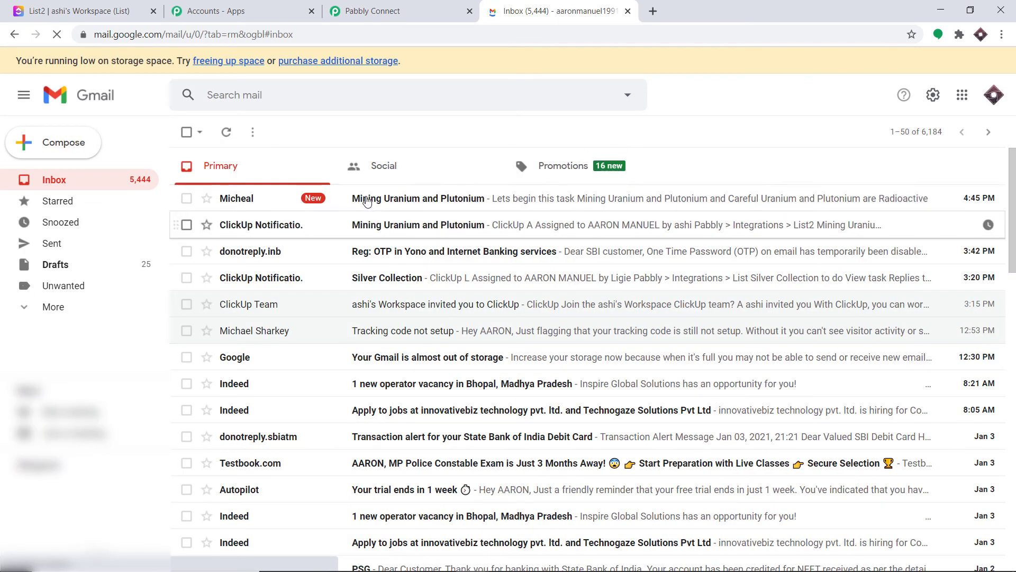
pyautogui.click(367, 201)
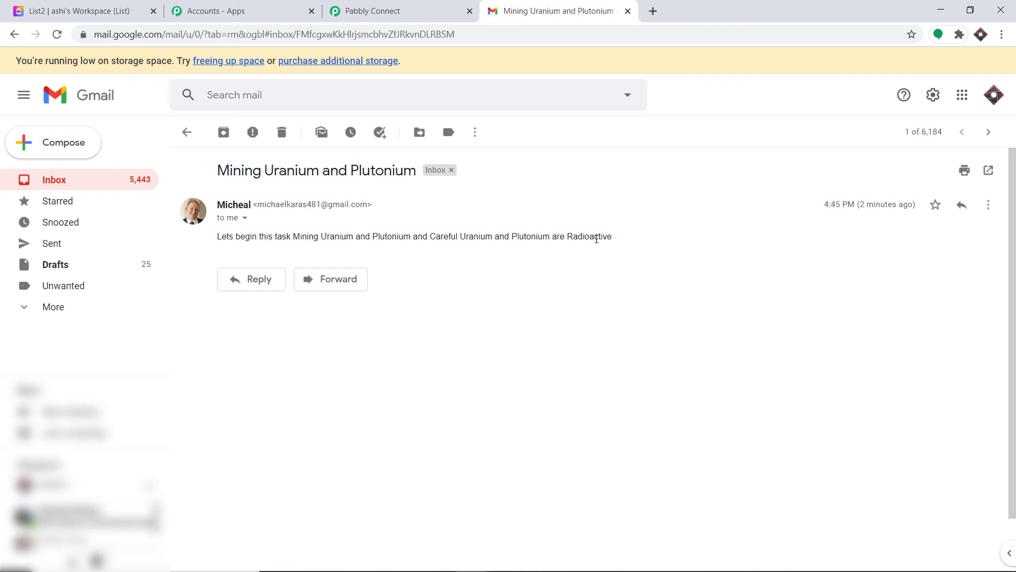
# - Switch back to Pabbly Connect and collapse the Gmail, Find Task By Task Id and New Task steps to review the whole workflow
pyautogui.click(418, 7)
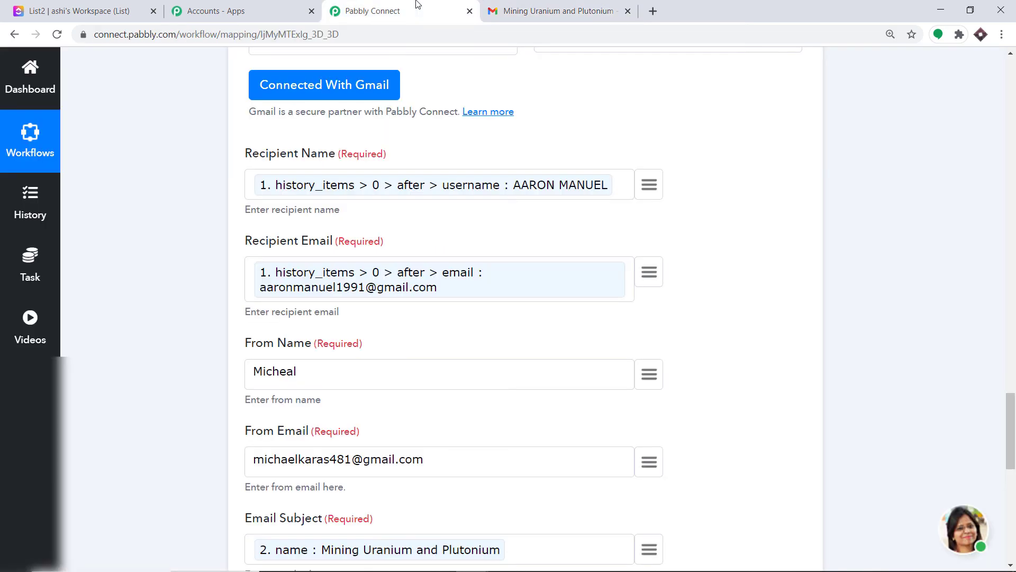
pyautogui.scroll(8, 487, 371)
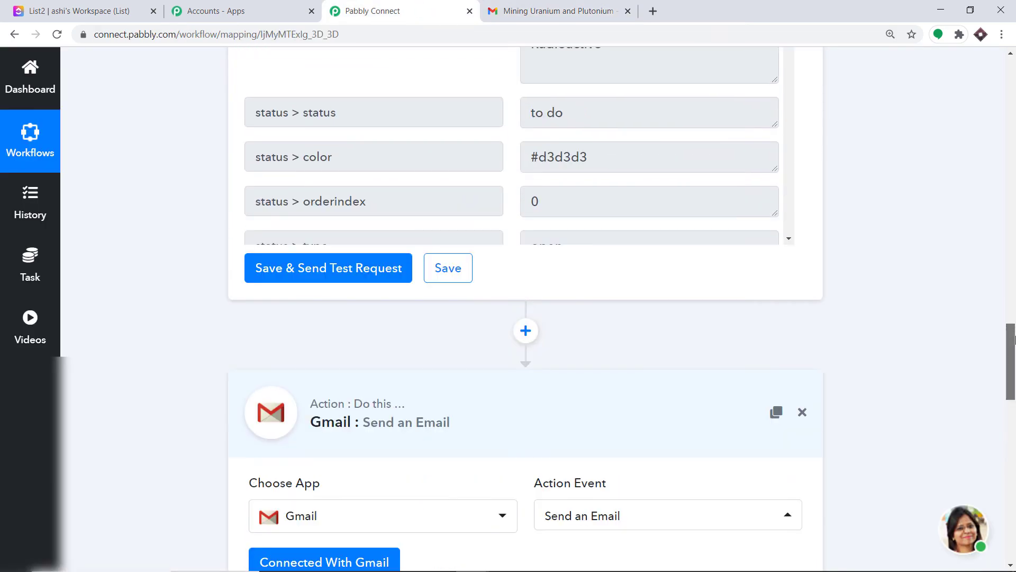
pyautogui.click(336, 414)
pyautogui.moveTo(1012, 445); pyautogui.dragTo(1012, 281)
pyautogui.click(492, 284)
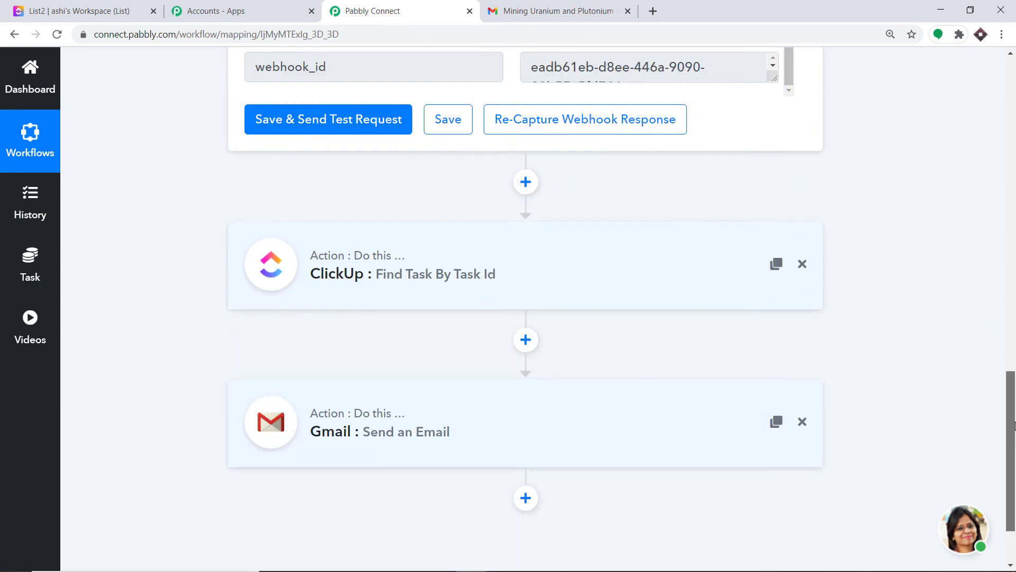
pyautogui.scroll(12, 874, 336)
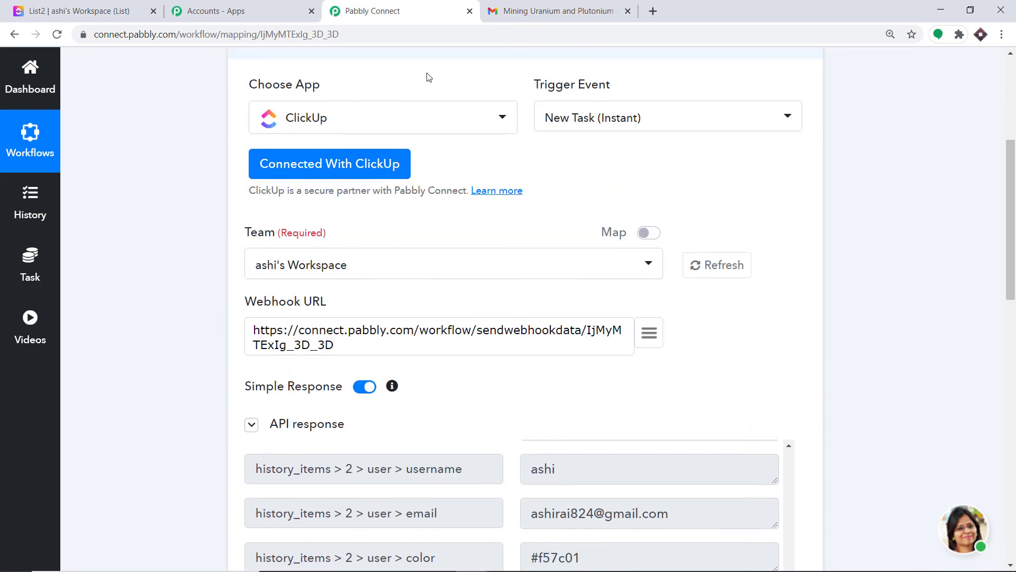
pyautogui.scroll(2, 525, 140)
pyautogui.click(521, 132)
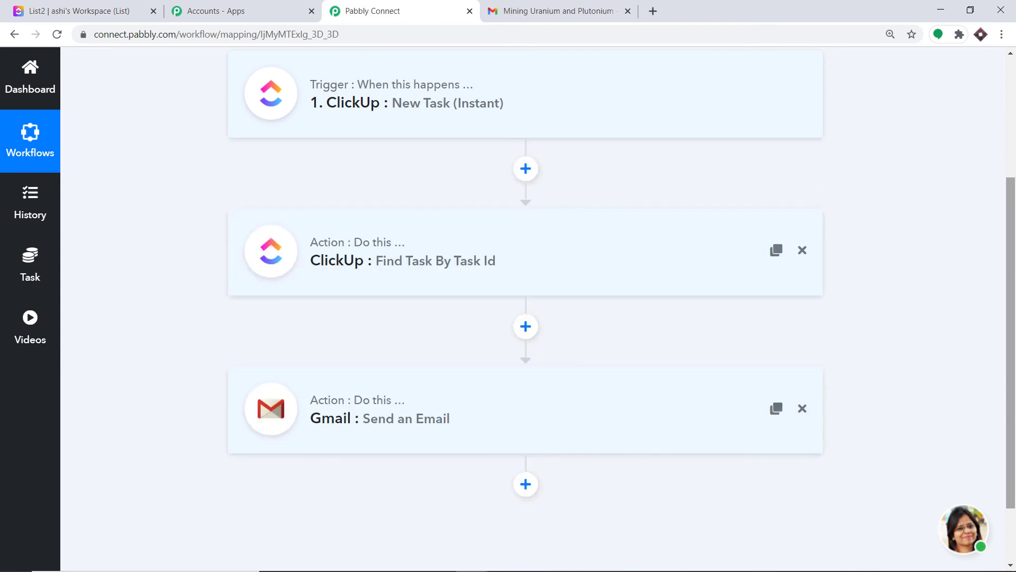
pyautogui.scroll(1, 1014, 255)
pyautogui.moveTo(1014, 256); pyautogui.dragTo(1014, 267)
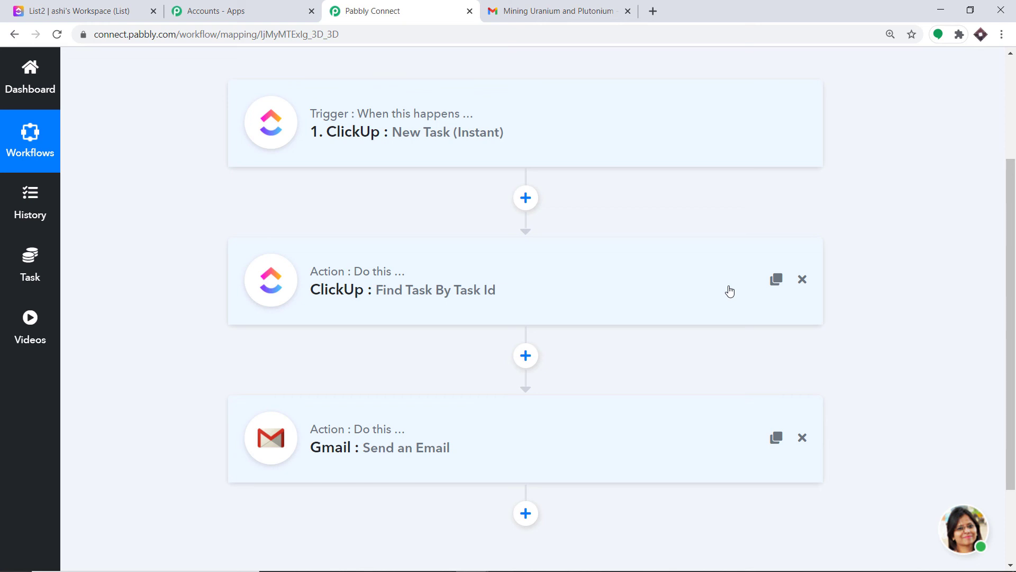
pyautogui.scroll(-3, 723, 311)
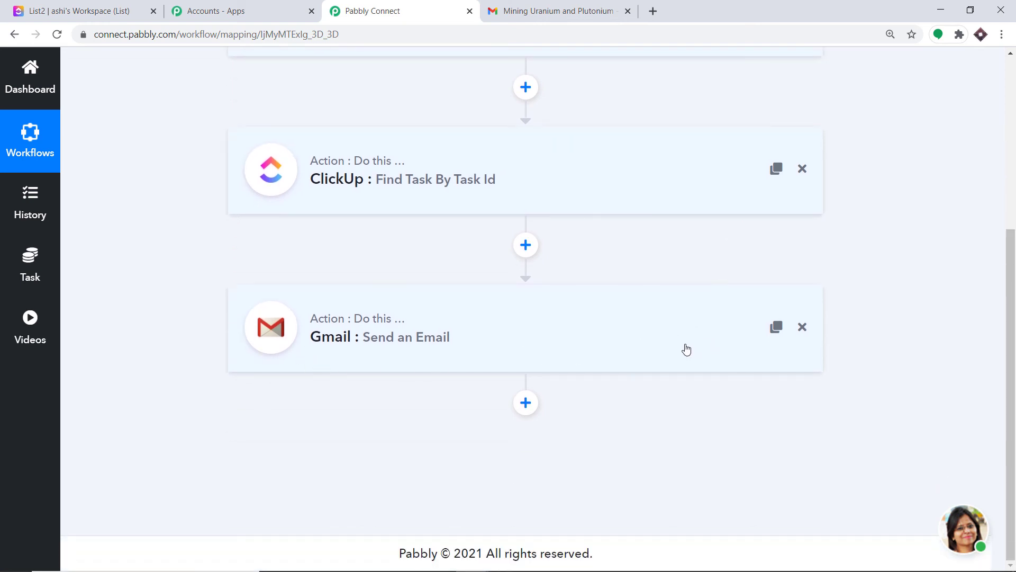
pyautogui.scroll(3, 392, 177)
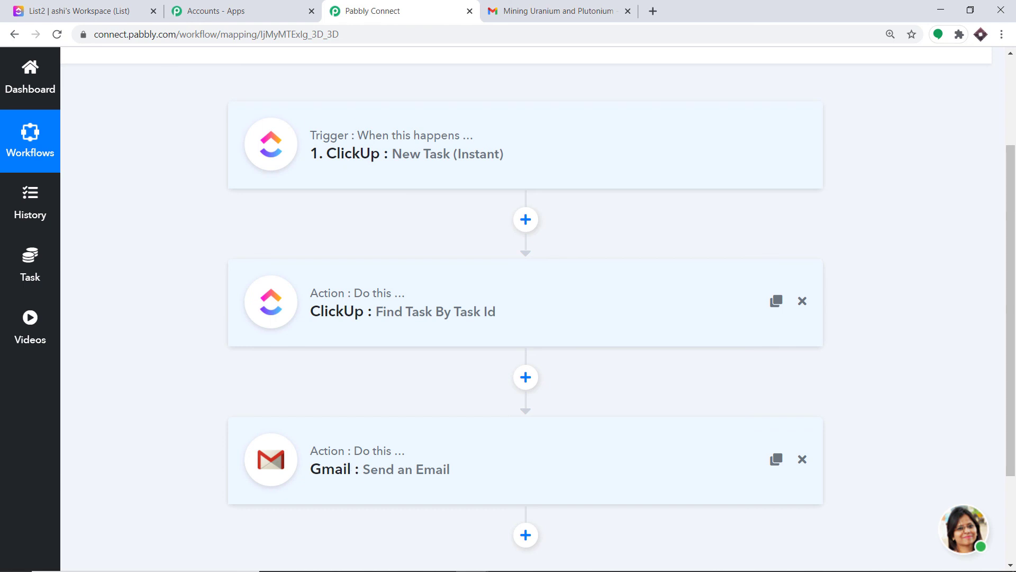
# - Switch to ClickUp and start a new task in List2 named "Mining Vibranium"
pyautogui.click(79, 11)
pyautogui.click(945, 539)
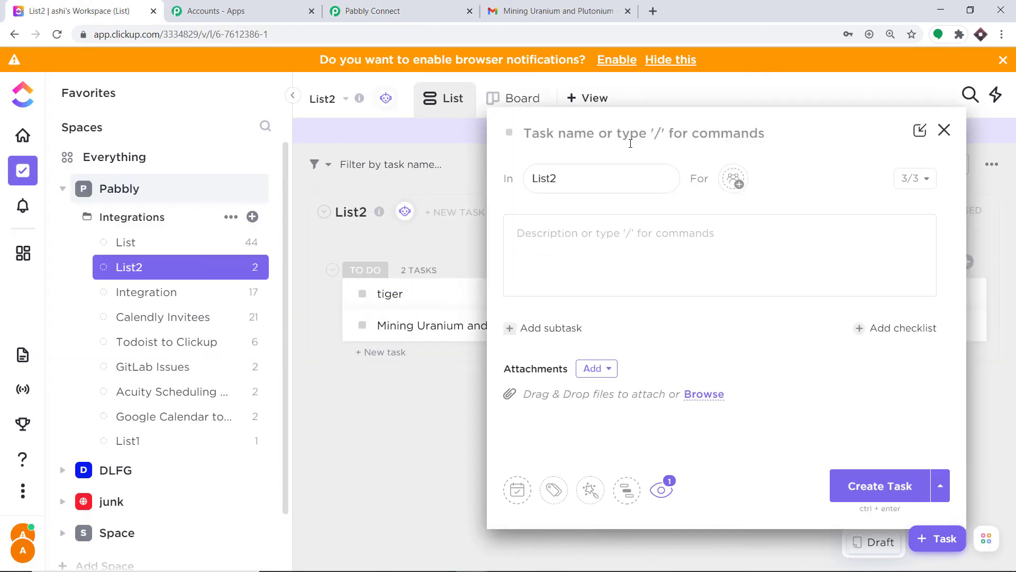
pyautogui.write('Mining ')
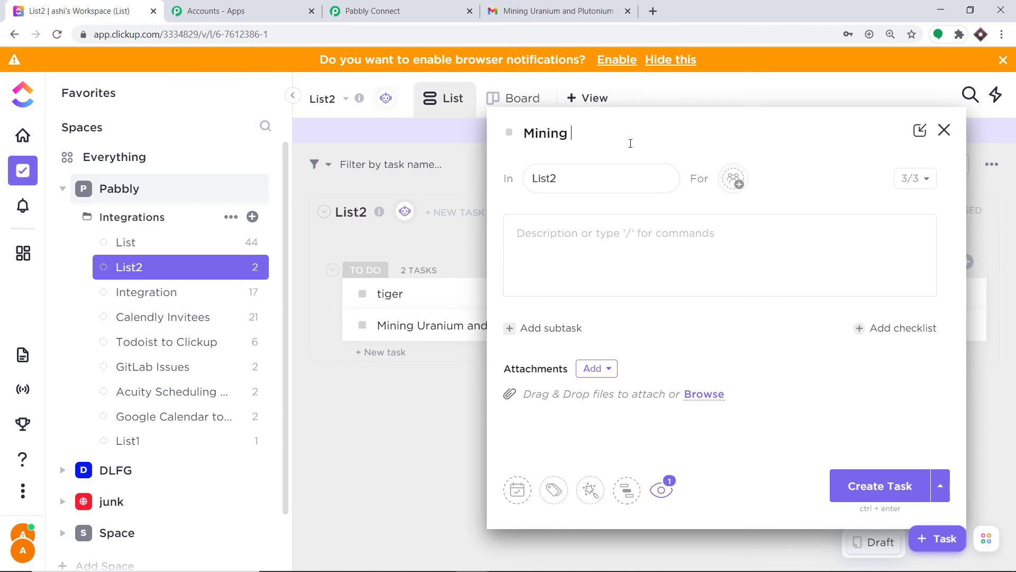
pyautogui.write('Vib')
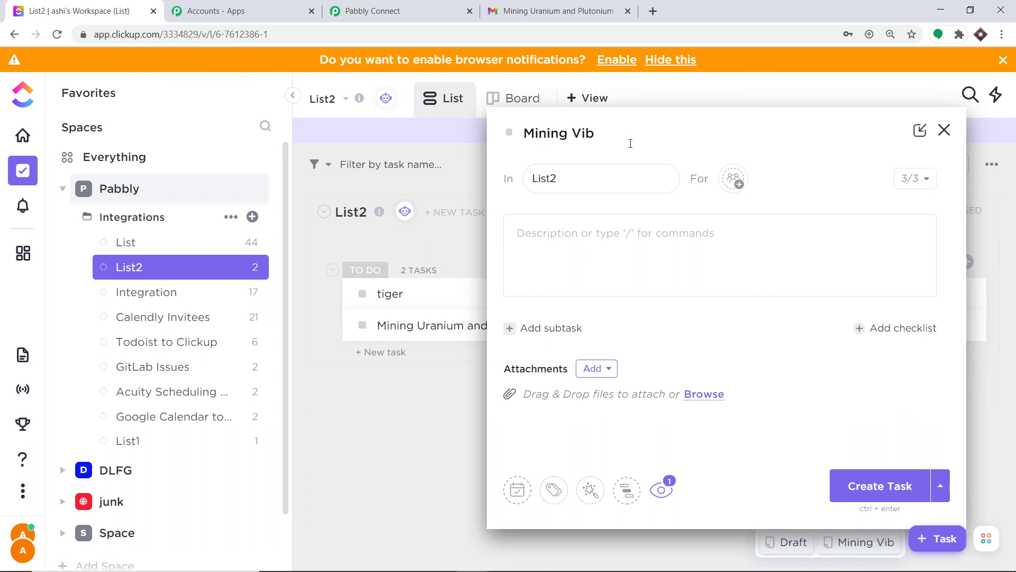
pyautogui.write('ranium')
pyautogui.rightClick(634, 135)
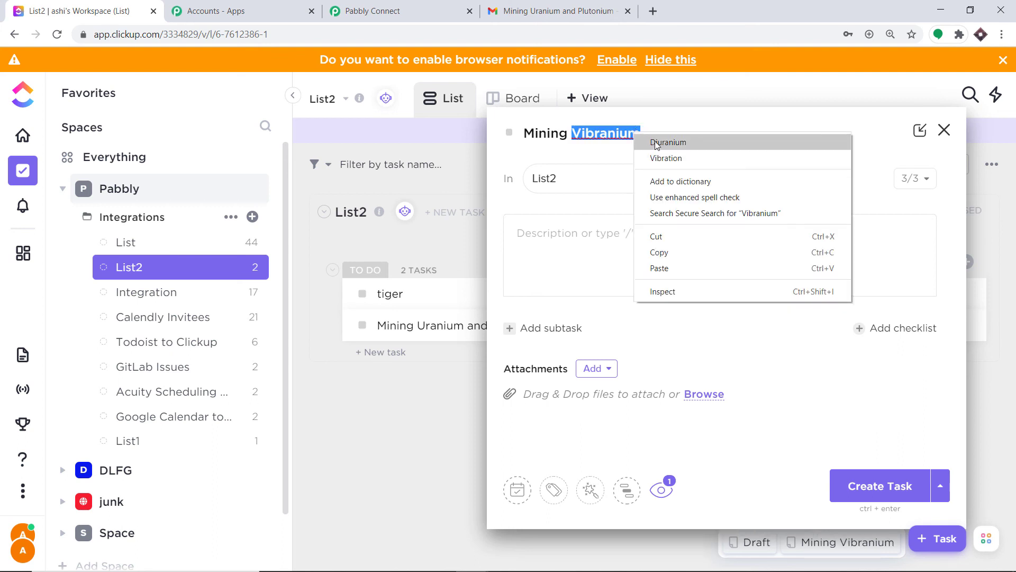
pyautogui.press('Escape')
# - Assign the new task to the fourth member in the assignee list
pyautogui.click(735, 180)
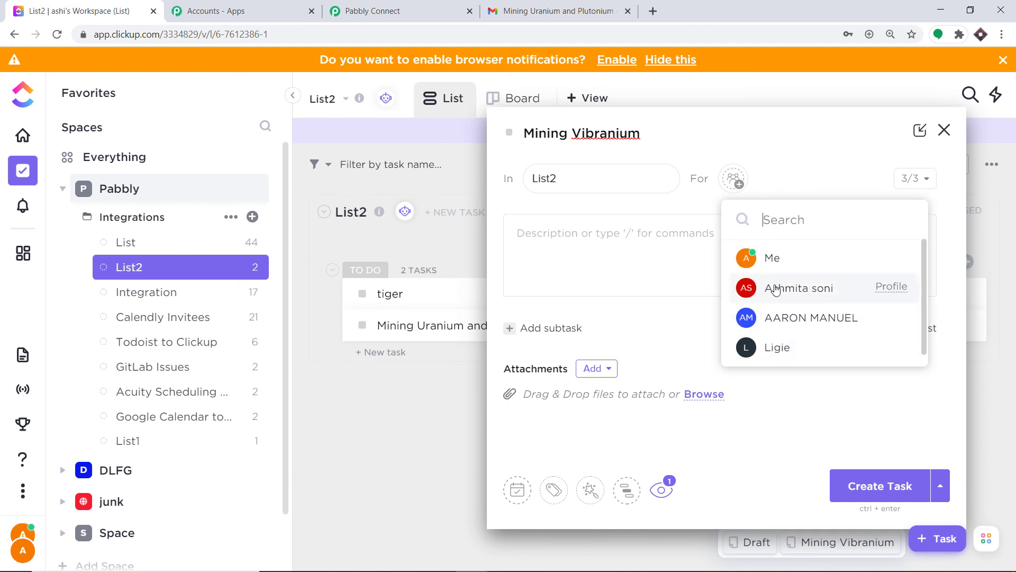
pyautogui.click(781, 351)
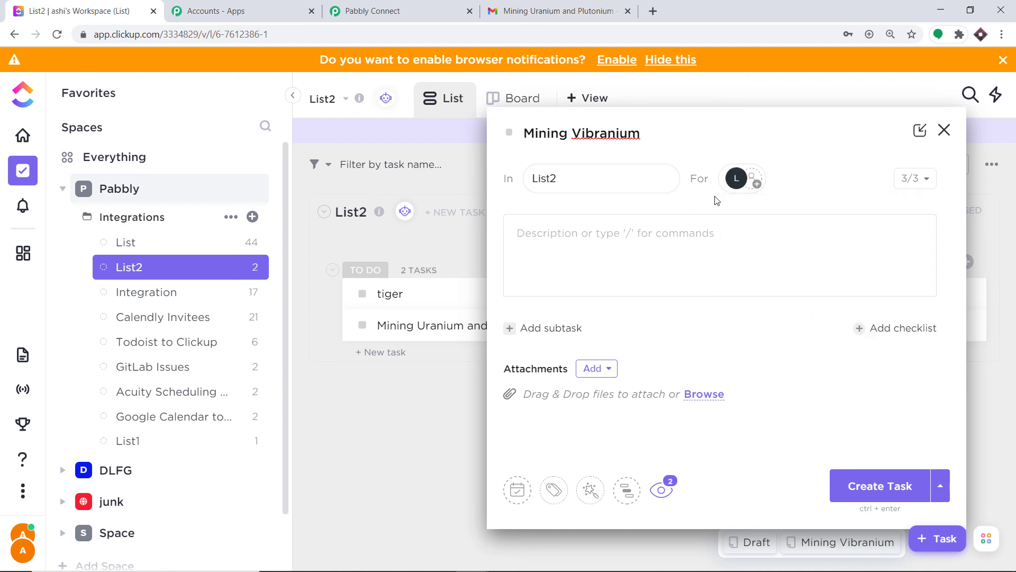
pyautogui.moveTo(737, 180)
# - Enter the description "Careful Vibranium is not real" and create the task
pyautogui.click(598, 225)
pyautogui.write('Carefull')
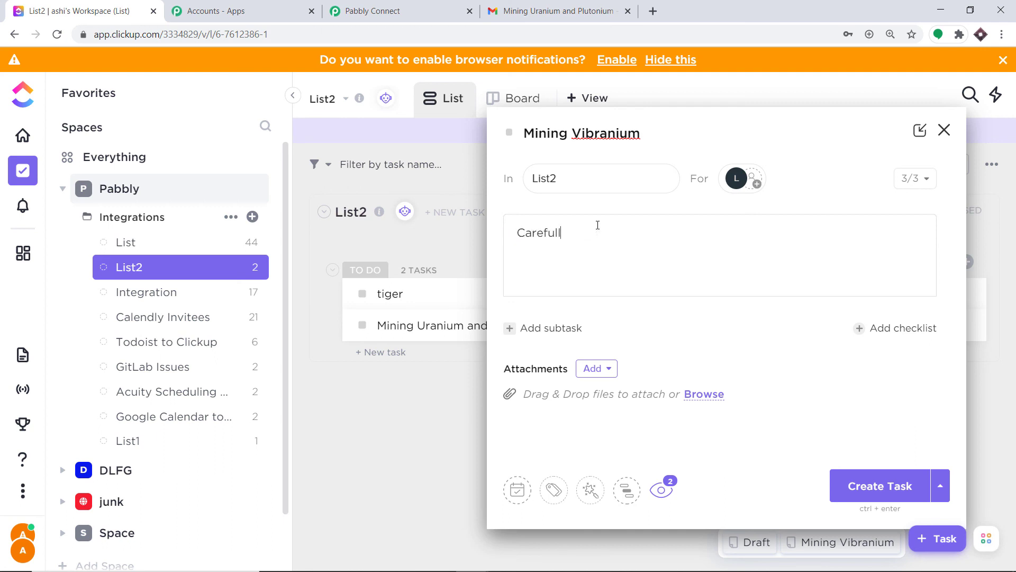
pyautogui.press('BackSpace')
pyautogui.write('Vibranium is not real')
pyautogui.click(881, 486)
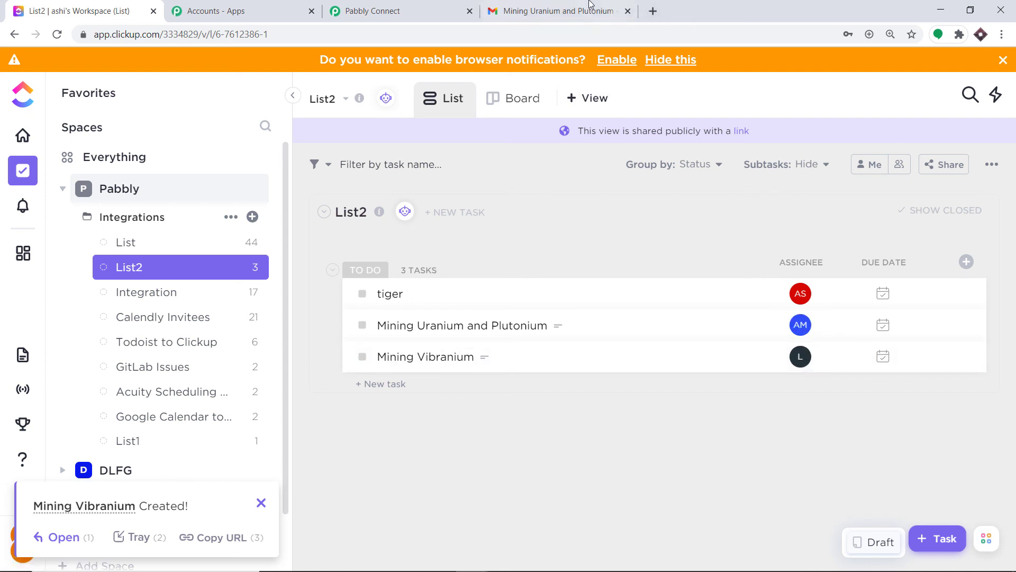
# - Switch to the new assignee's Gmail inbox in a new browser tab and open the "Mining Vibranium" email
pyautogui.click(653, 10)
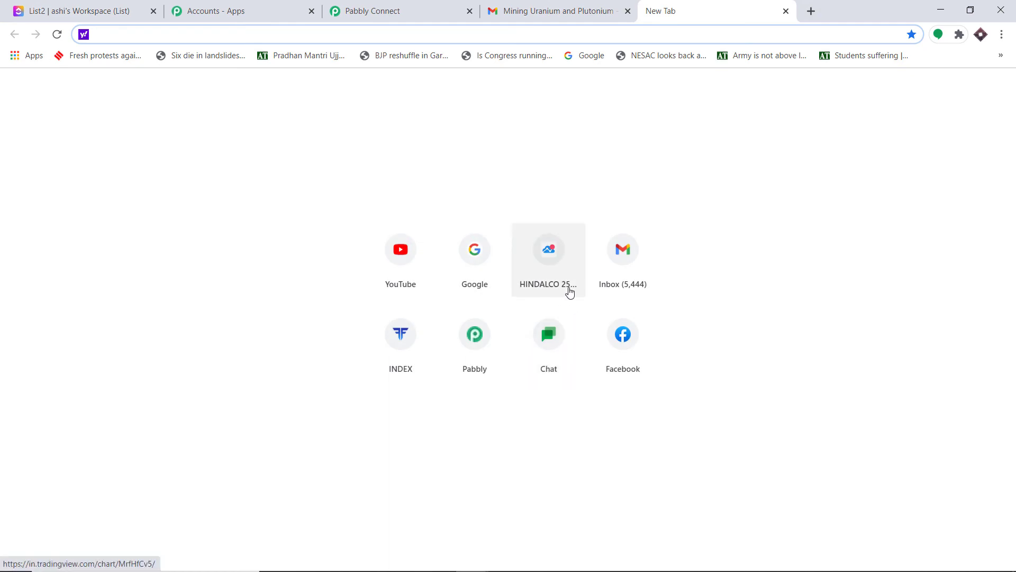
pyautogui.click(623, 247)
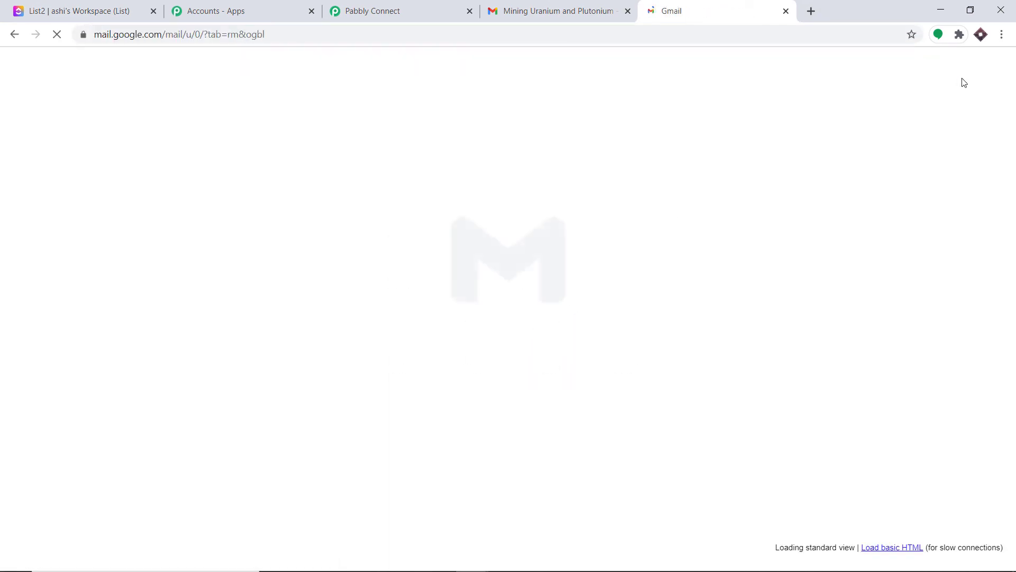
pyautogui.click(466, 175)
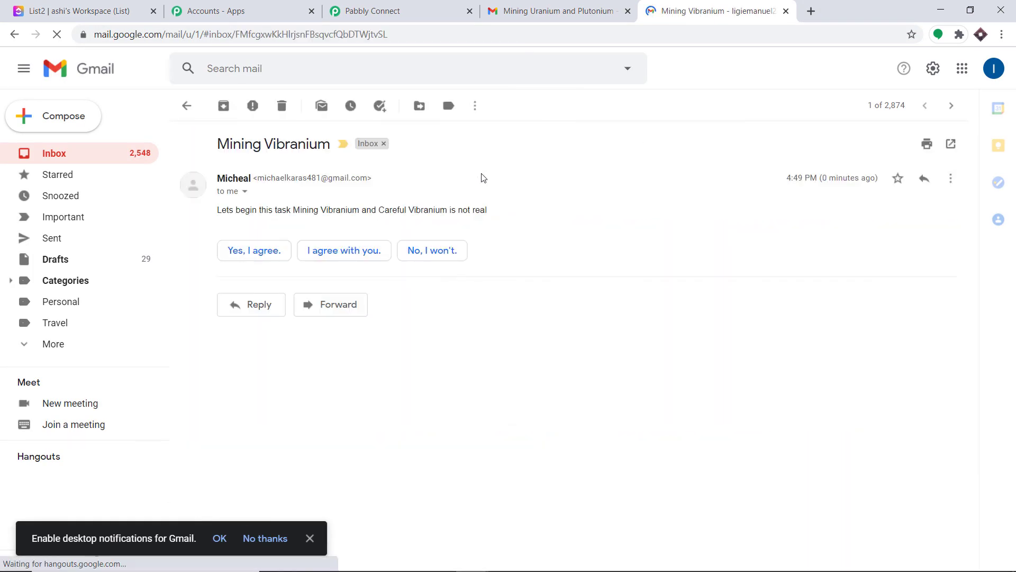